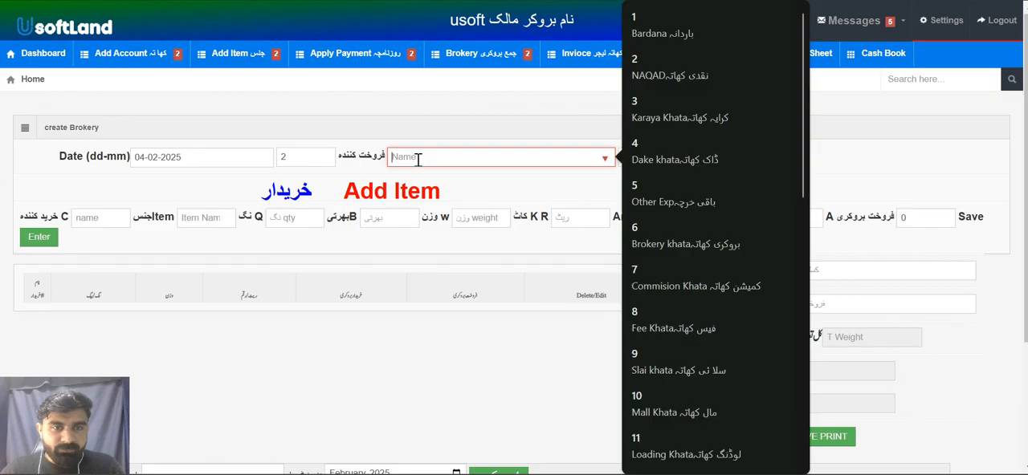
scroll(730, 279, down, 5)
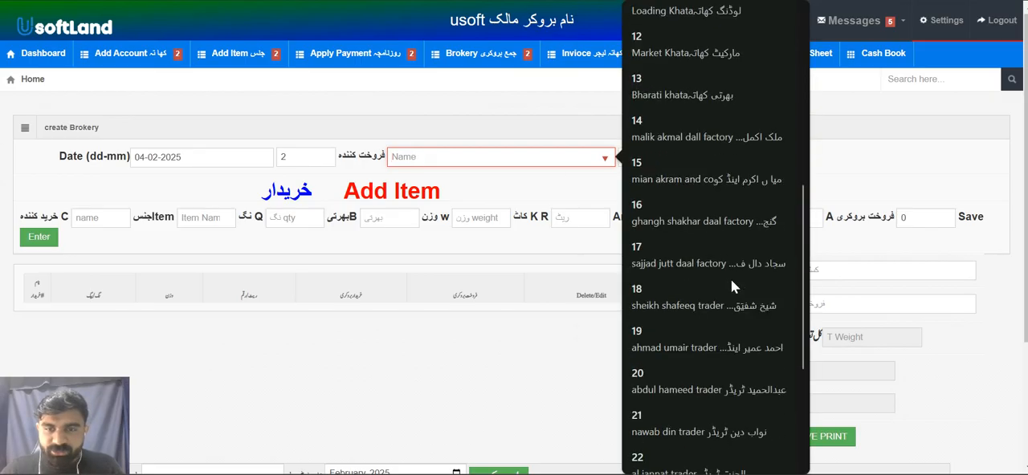
scroll(727, 395, down, 3)
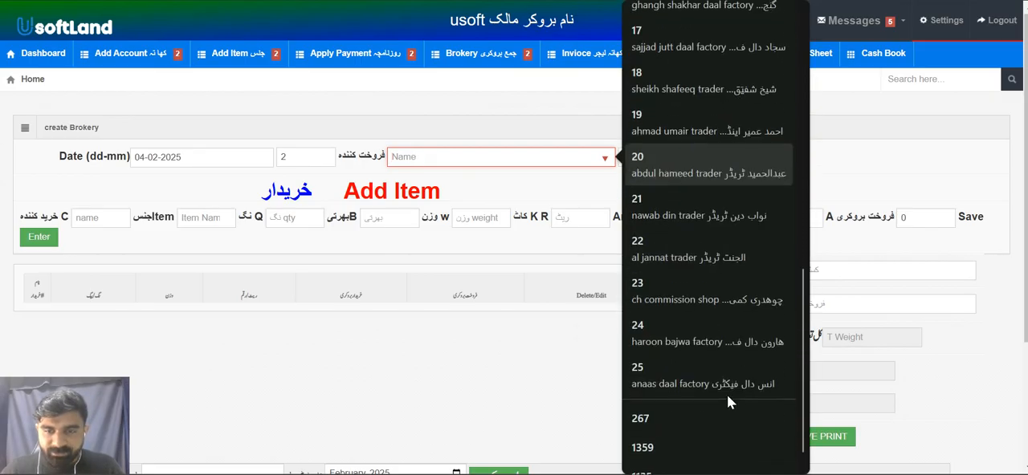
click(757, 342)
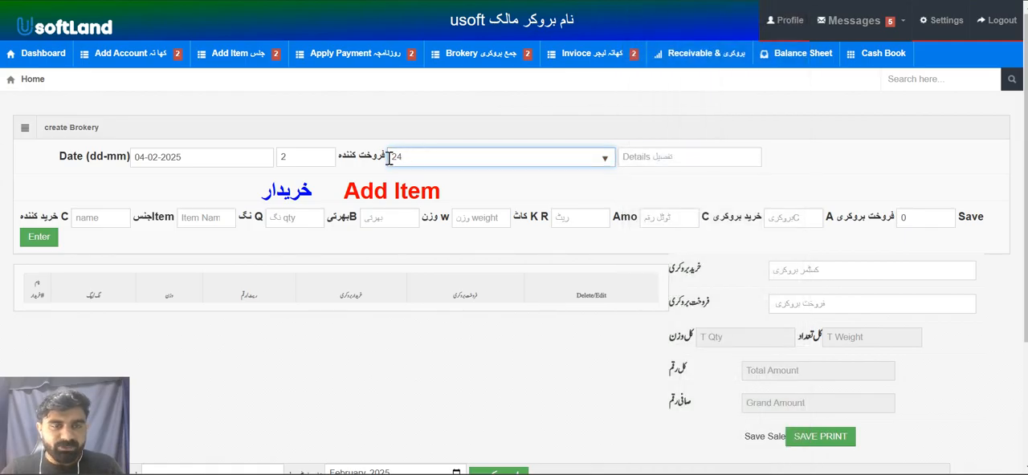
click(89, 225)
scroll(182, 250, down, 5)
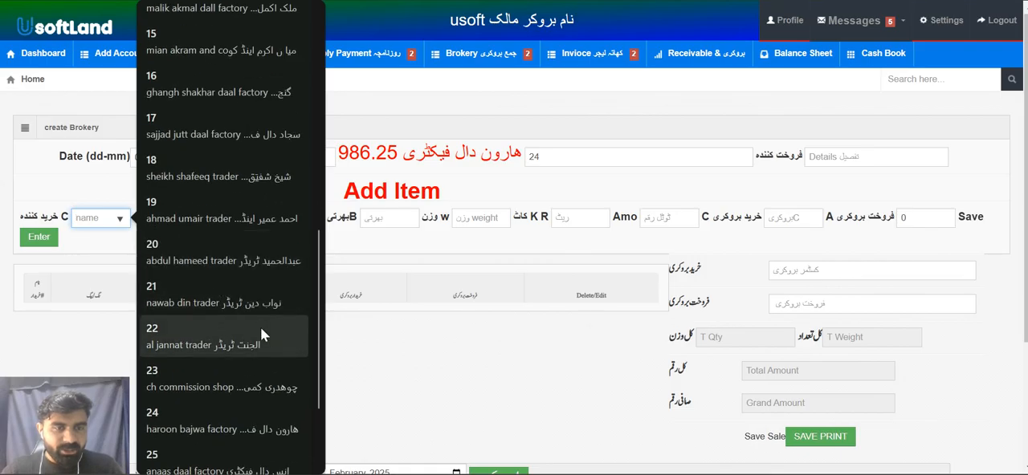
click(249, 301)
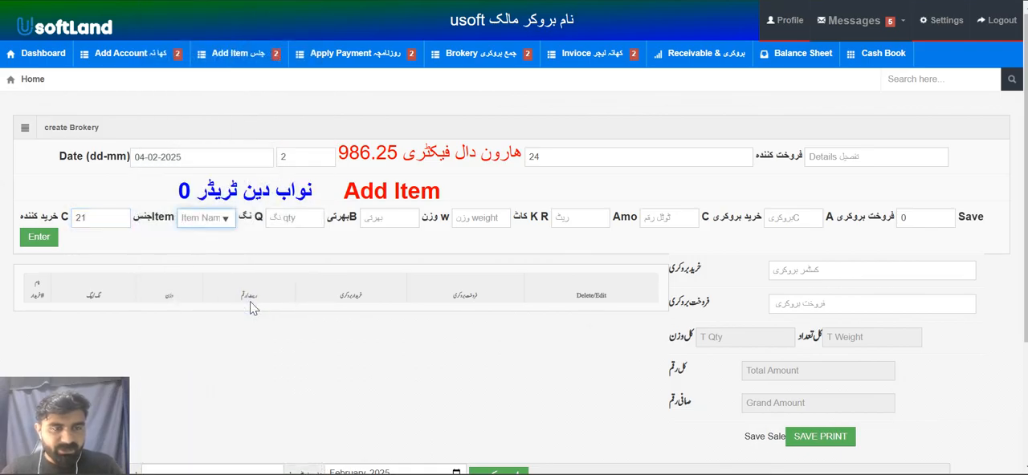
Enter item 12 (mash salim sq) for the first bill line with quantity 10 and bharti 40
key(Down)
key(Down)
key(Return)
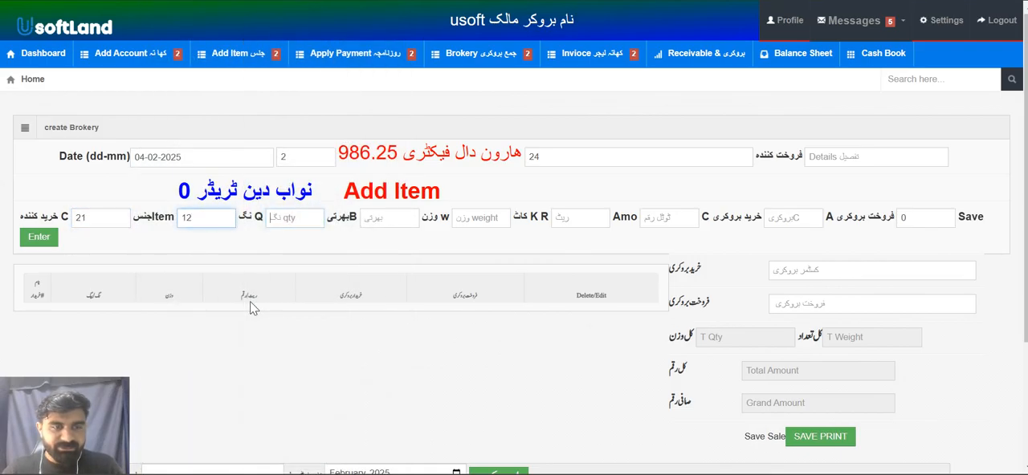
text(10)
key(Return)
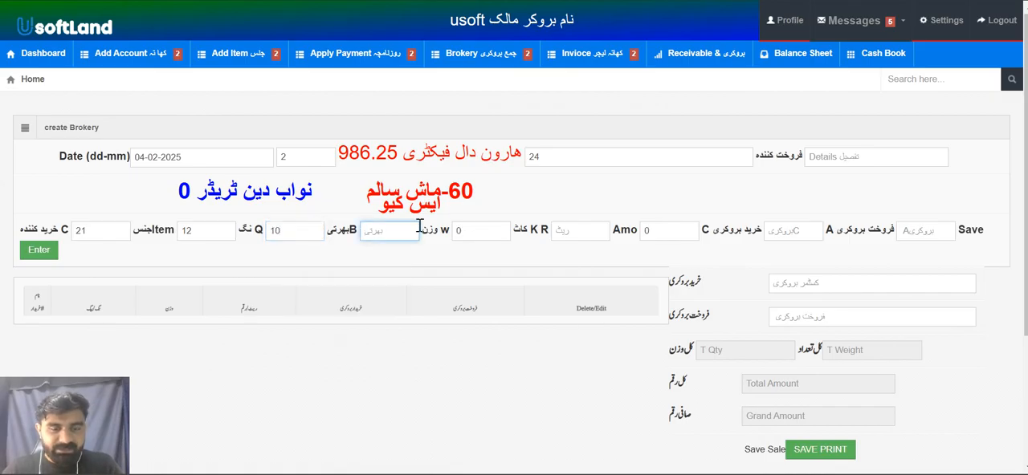
text(40)
key(Return)
Set the first line's rate to 2000, purchase brokery to .45 and sale brokery to 0.45, and add it to the bill
key(Return)
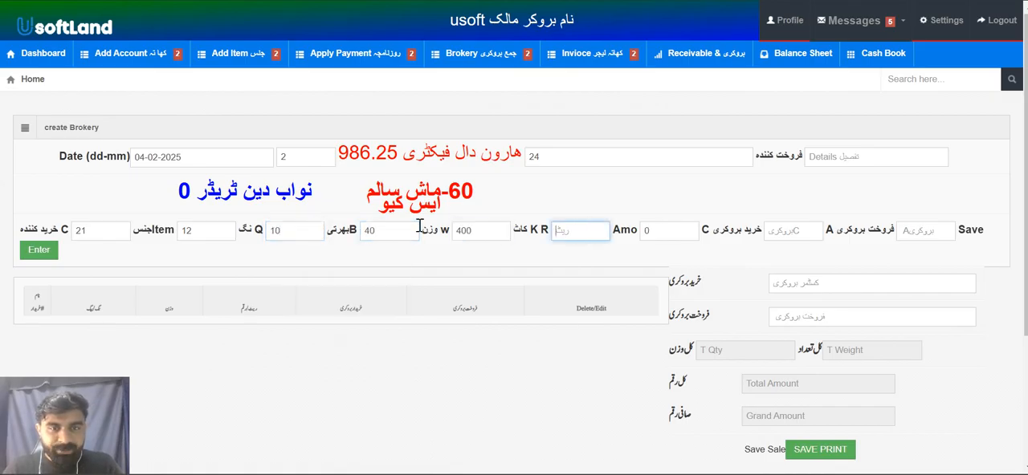
text(2000)
key(Return)
key(Return)
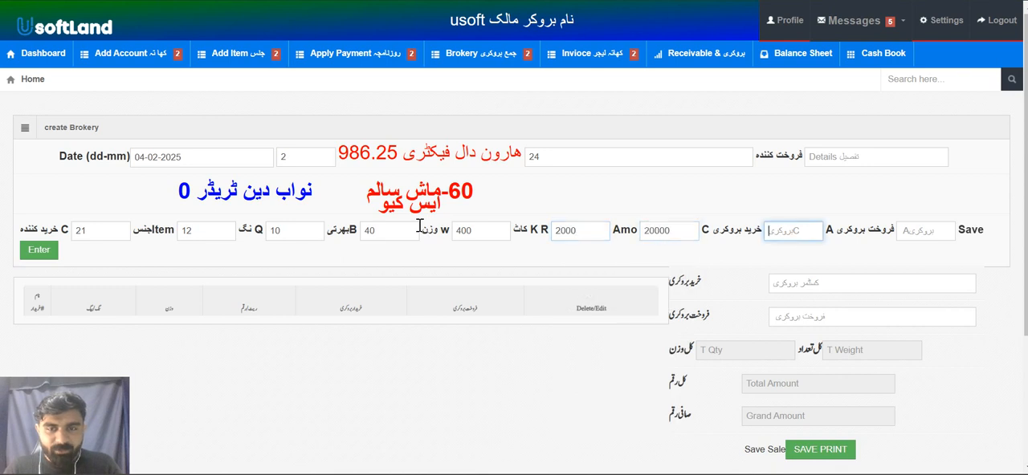
key(Return)
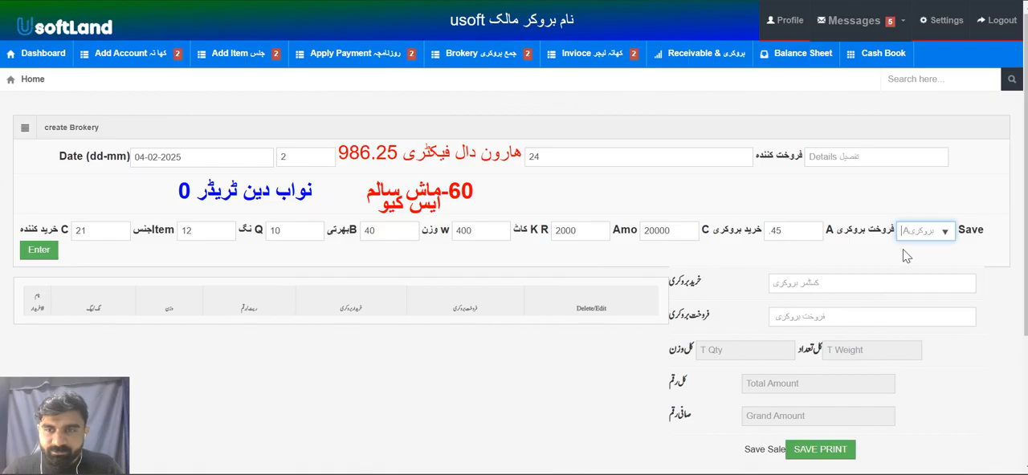
click(924, 238)
click(932, 265)
key(Return)
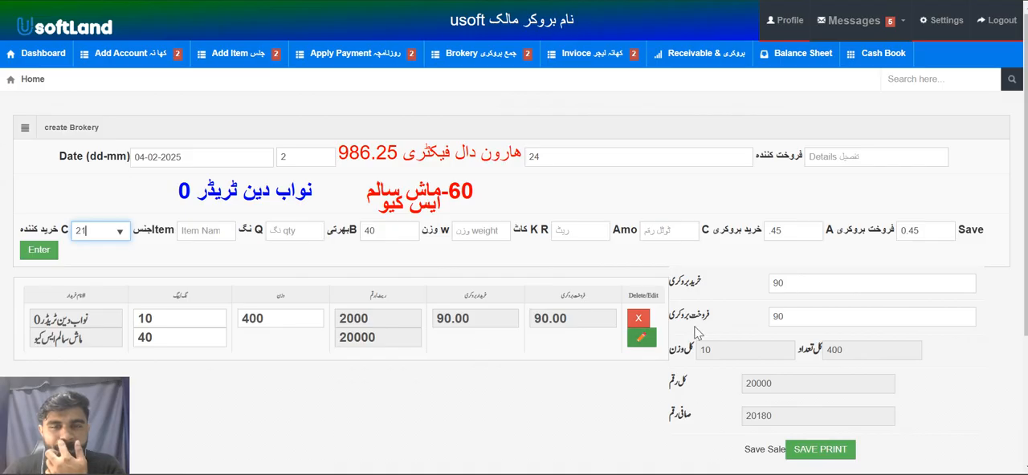
click(797, 283)
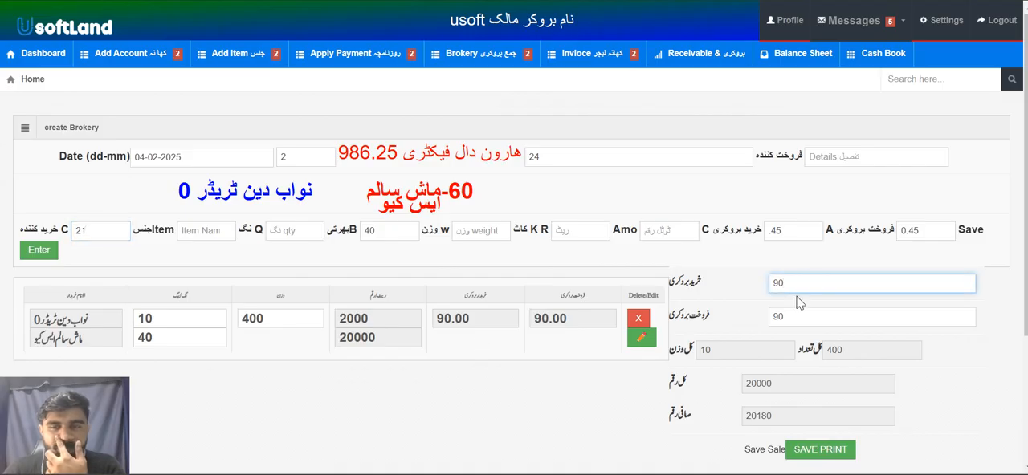
click(799, 313)
click(98, 231)
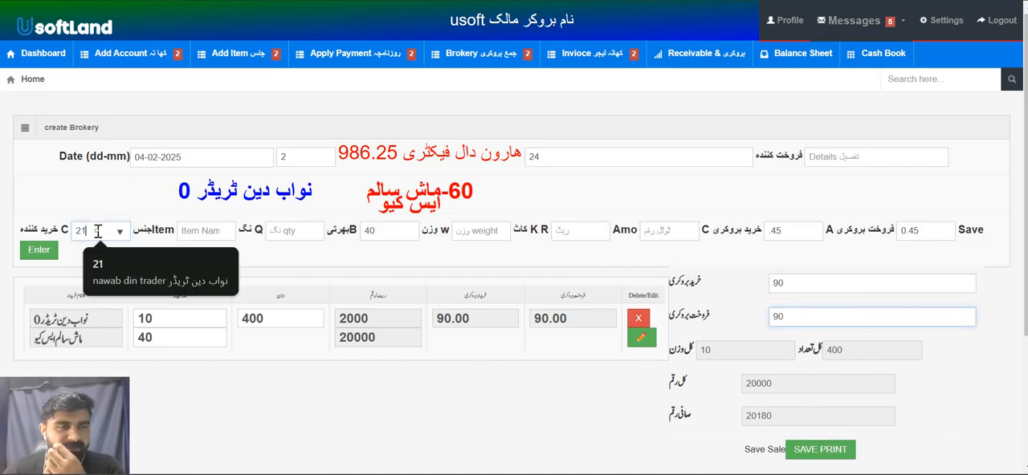
key(BackSpace)
key(BackSpace)
key(Down)
key(Down)
key(Down)
key(Down)
key(Down)
key(Down)
key(Down)
key(Down)
key(Down)
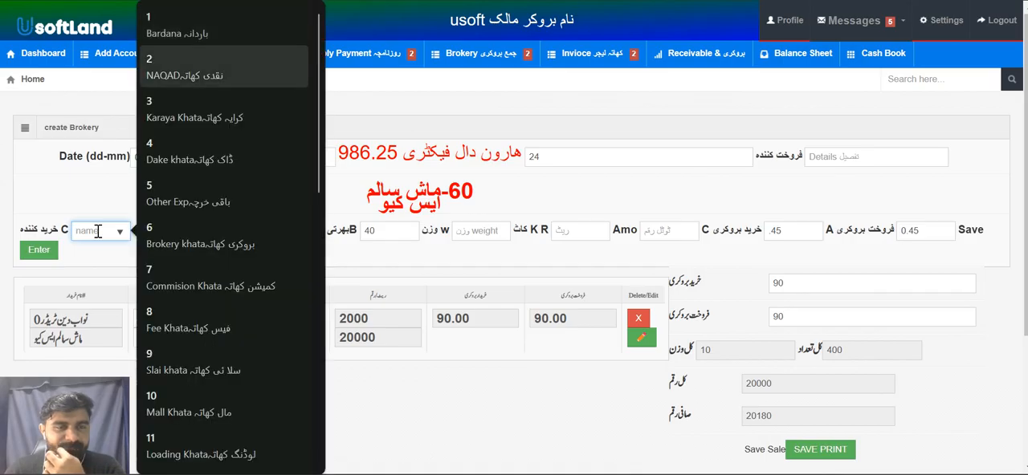
key(Down)
key(Down)
key(Down)
key(Down)
key(Down)
key(Down)
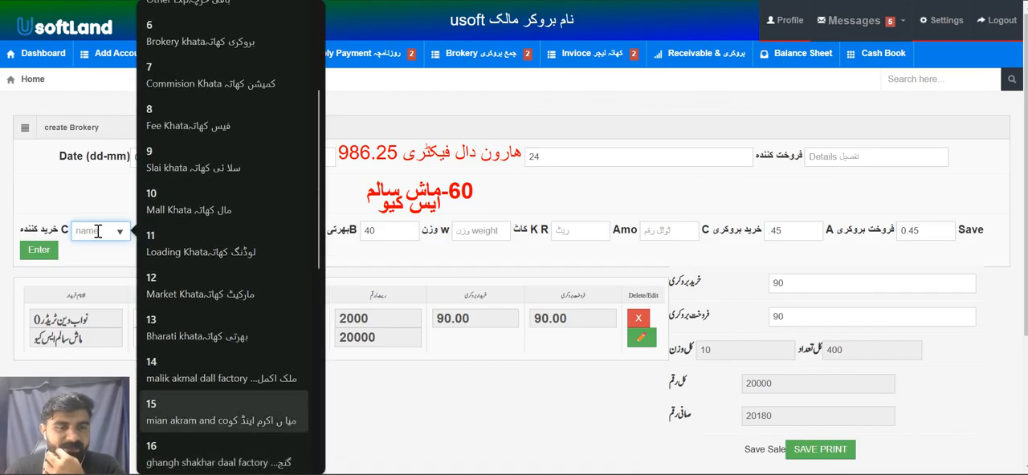
key(Up)
key(Return)
key(Tab)
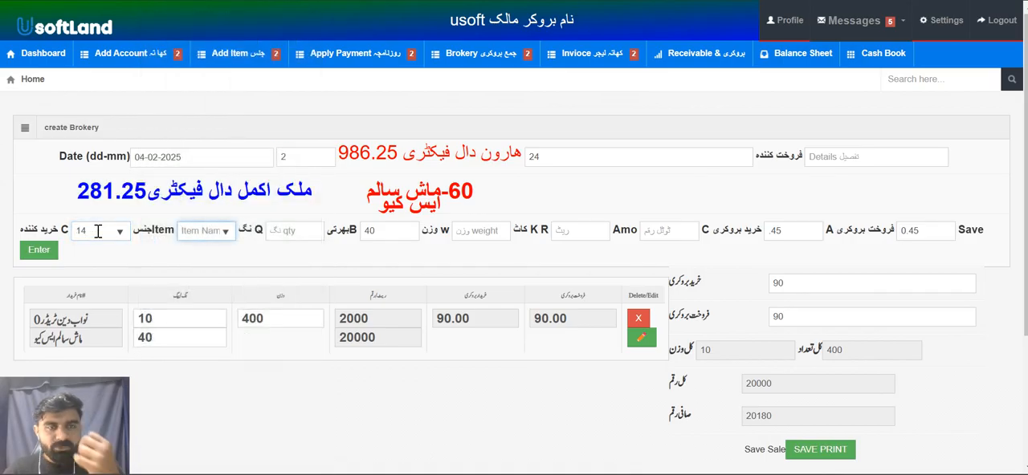
Enter item 1 (dall mash) for the second line with quantity 20 and bharti 50
key(Down)
key(Down)
key(Down)
key(Down)
key(Up)
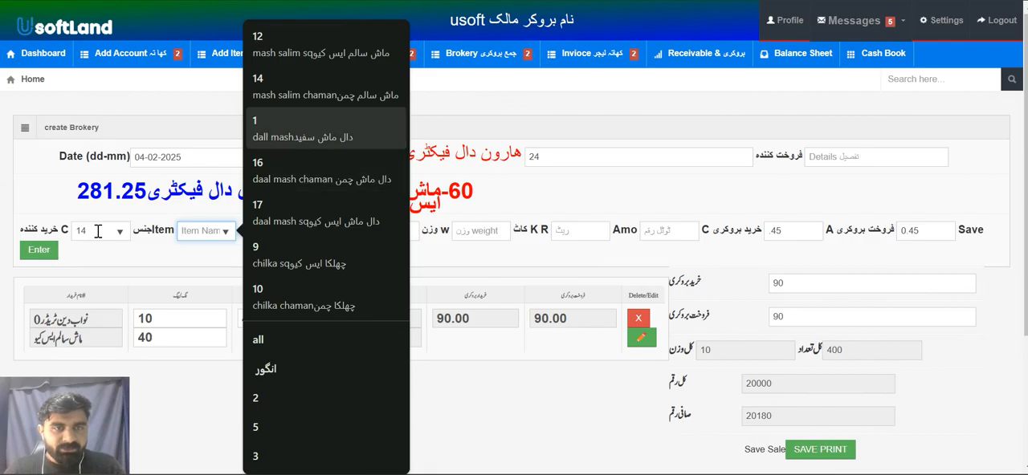
key(Return)
key(Tab)
text(20)
key(Tab)
text(50)
key(Tab)
key(Tab)
Set the second line's rate to 25000, purchase brokery to 0.45 and sale brokery to 0.9, and add it to the bill
text(2500)
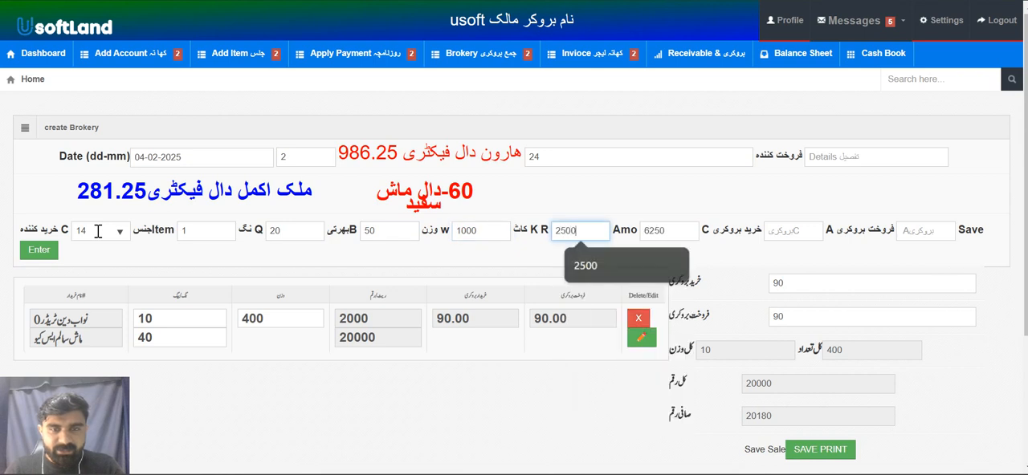
text(0)
key(Tab)
key(Tab)
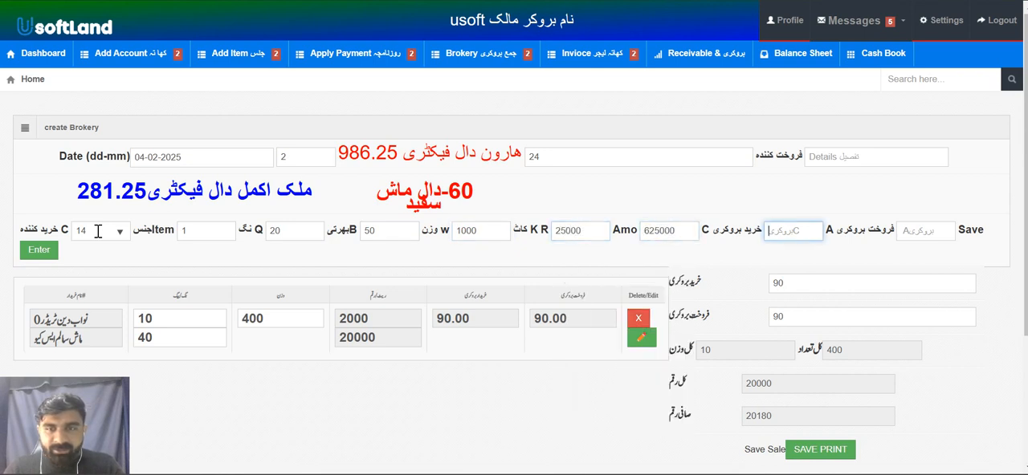
text(0.45)
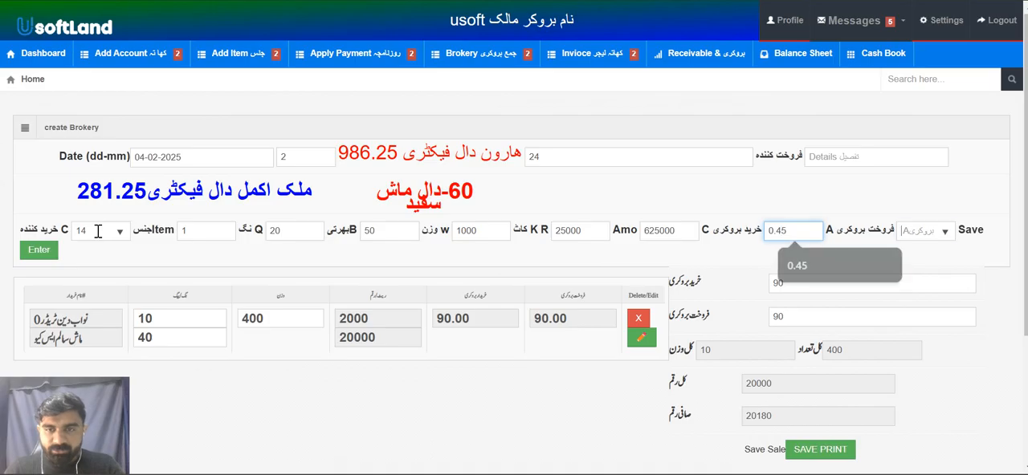
key(Tab)
text(0)
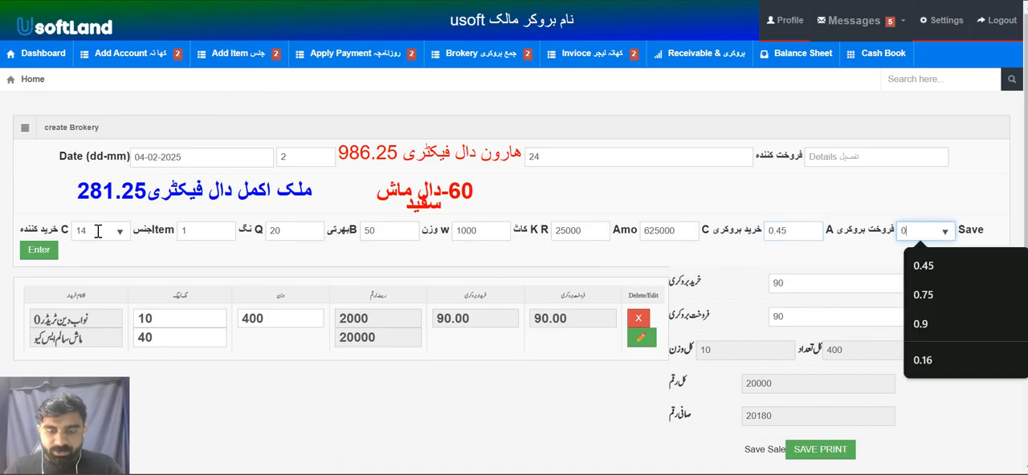
text(9)
key(ctrl+a)
text(0.9)
key(Return)
Check the purchase and sale brokery totals and save the bill with printing
scroll(711, 231, down, 1)
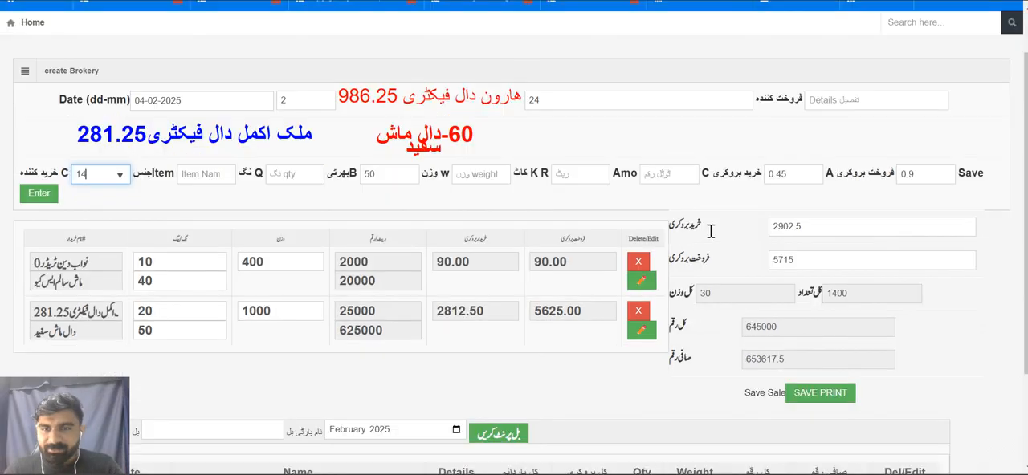
double_click(785, 227)
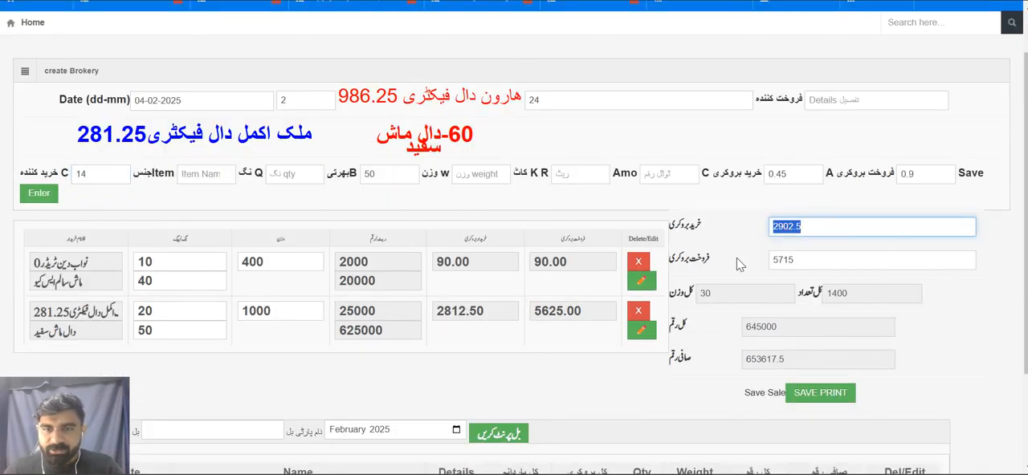
double_click(794, 260)
scroll(794, 260, down, 1)
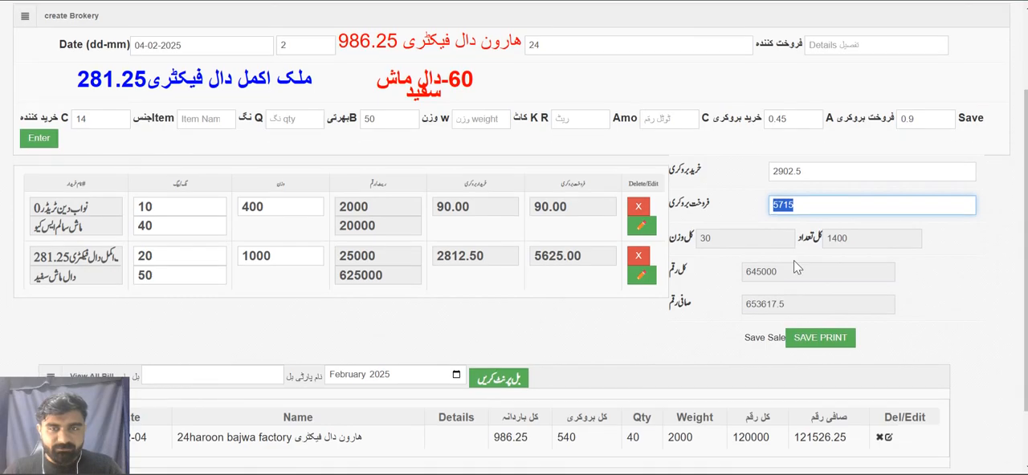
scroll(793, 260, down, 1)
click(806, 302)
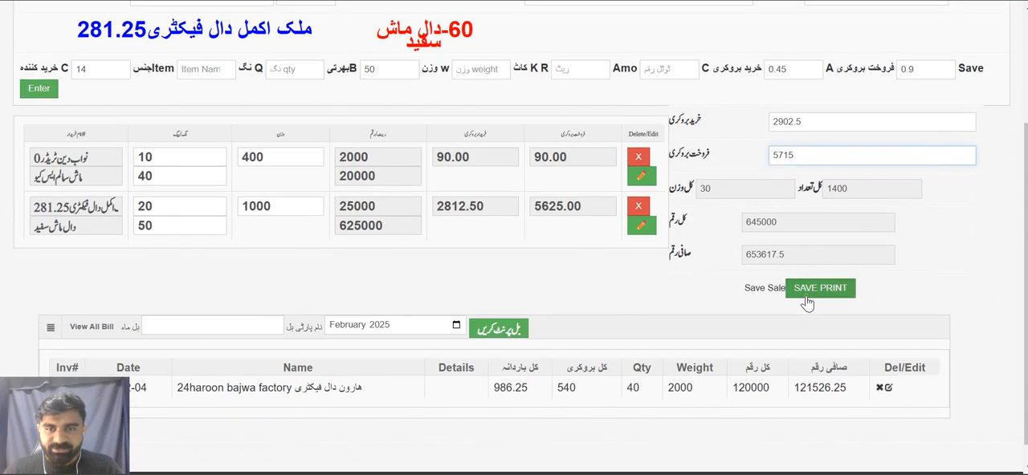
scroll(808, 298, down, 4)
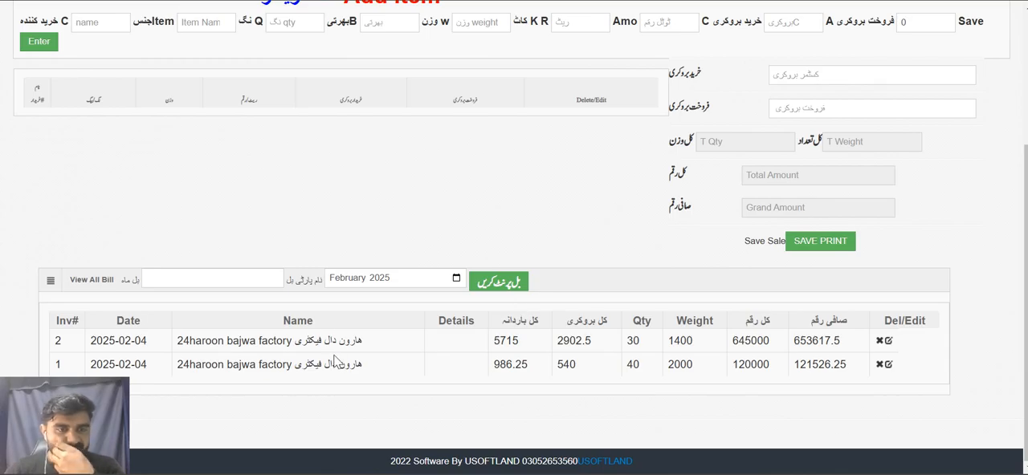
click(226, 285)
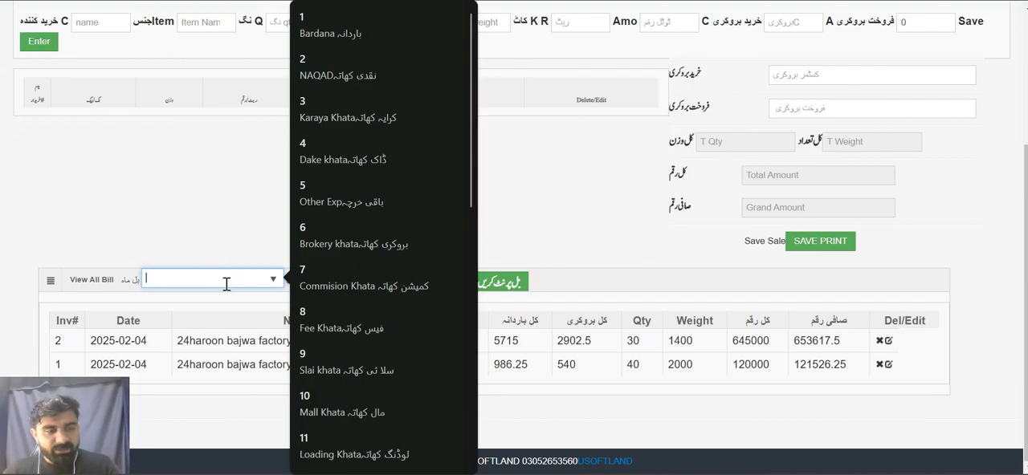
text(24)
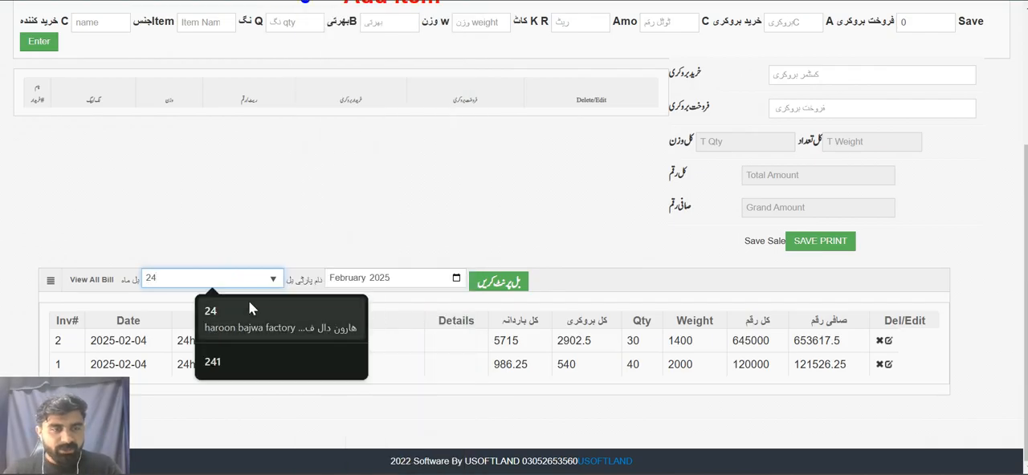
click(251, 305)
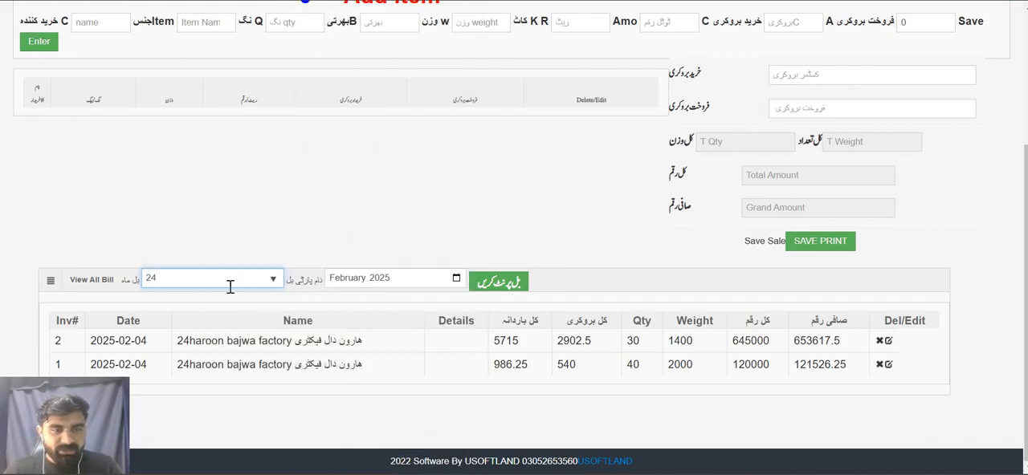
click(412, 285)
click(457, 278)
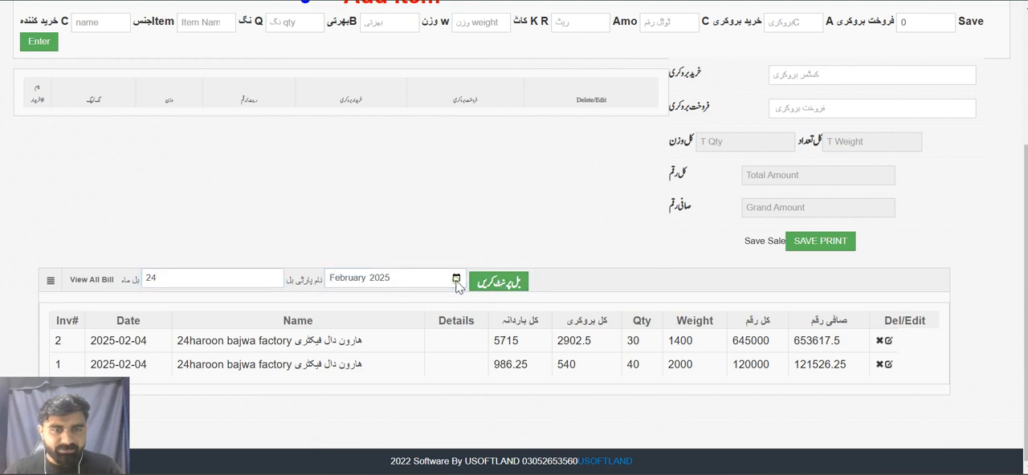
click(456, 281)
click(491, 255)
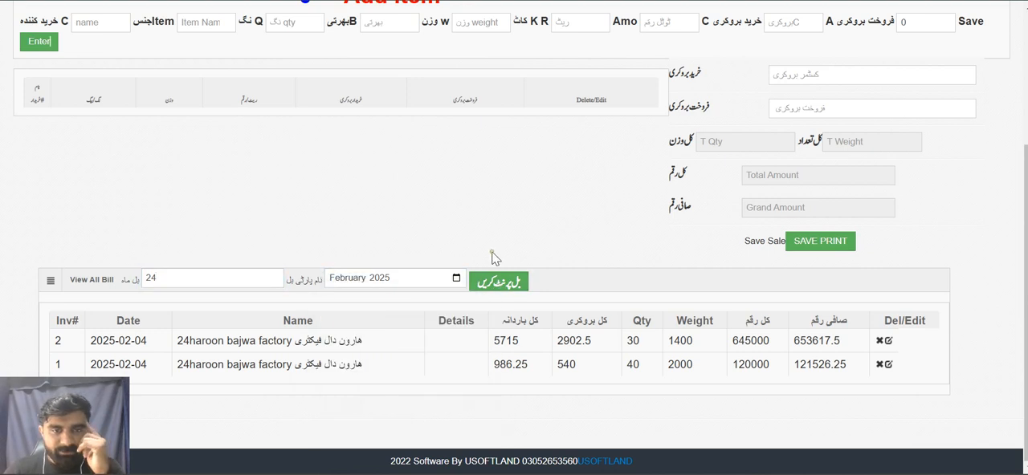
click(511, 281)
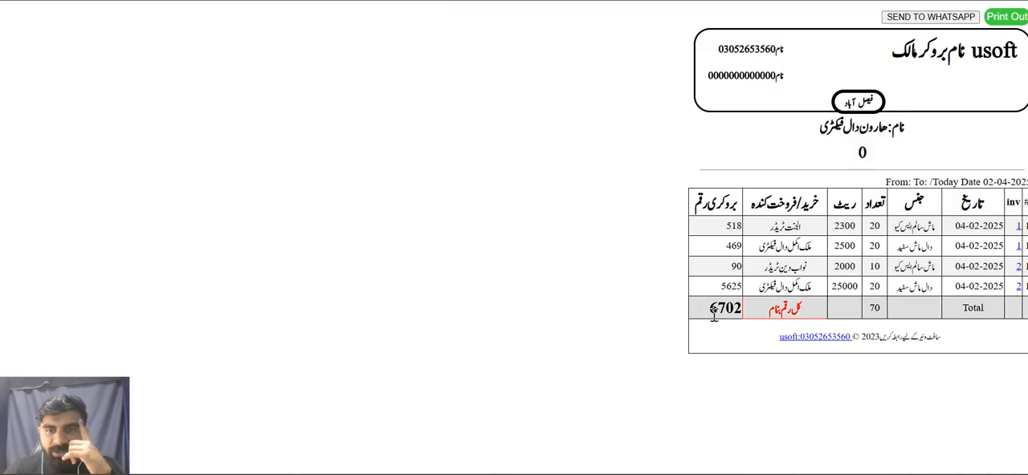
Examine the total brokery amount, the party name and the first item on the generated bill
double_click(713, 313)
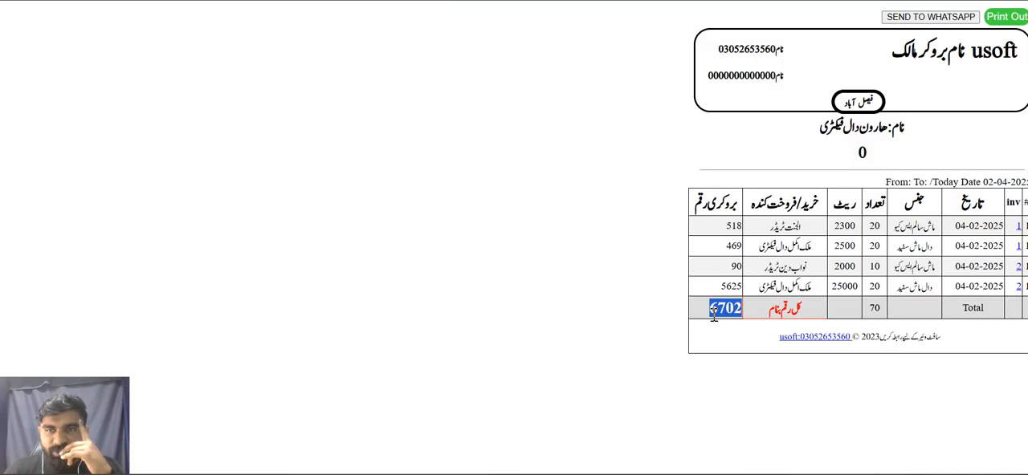
double_click(874, 127)
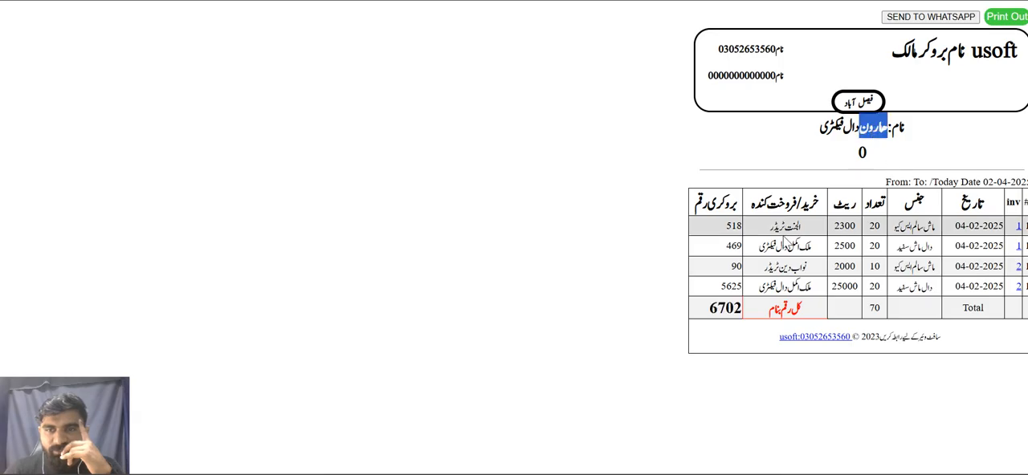
double_click(929, 226)
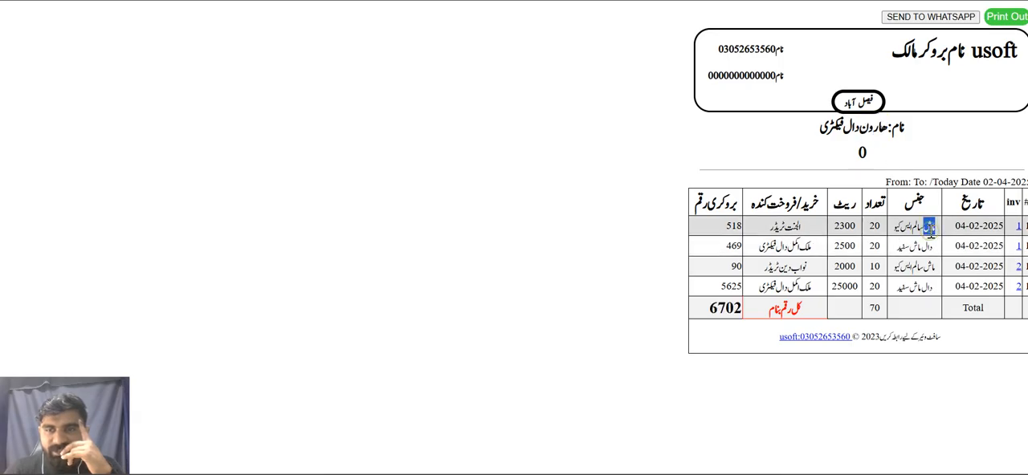
Check the buyer/seller names on the bill's first two lines and close the bill
triple_click(779, 227)
triple_click(788, 246)
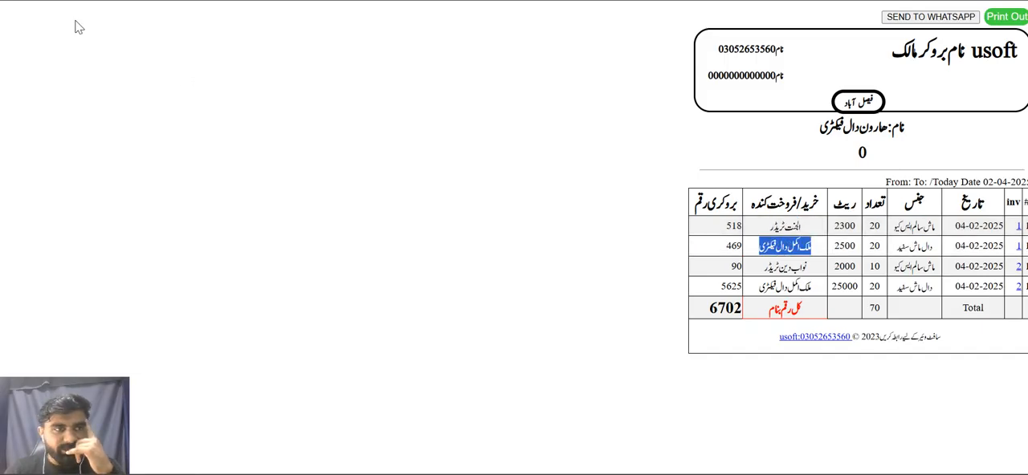
key(ctrl+w)
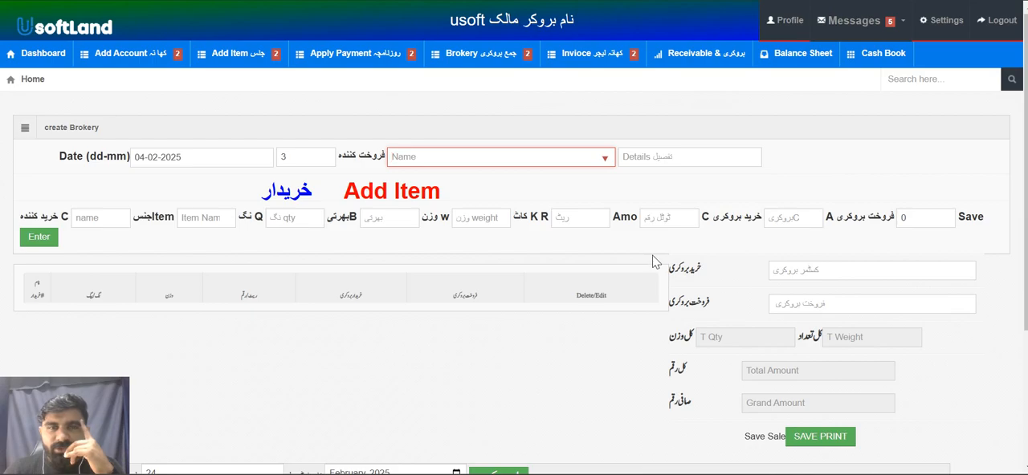
Generate the printable February 2025 bill for the party with code 14
scroll(654, 261, down, 3)
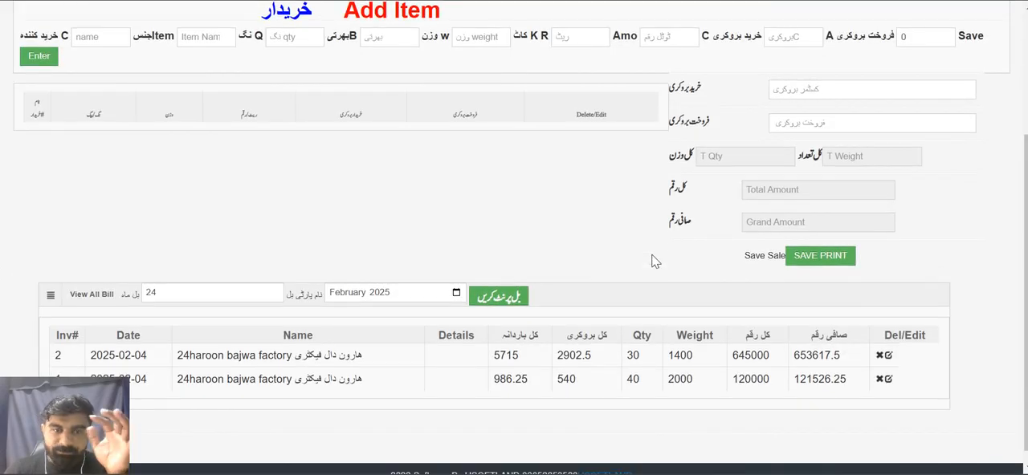
click(252, 292)
key(BackSpace)
key(BackSpace)
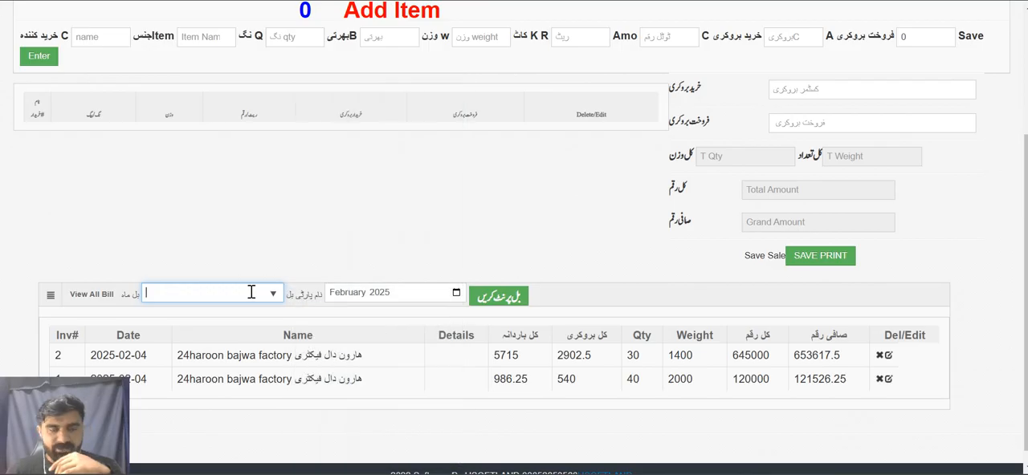
key(Down)
key(Down)
key(Down)
key(Down)
key(Down)
key(Down)
key(Down)
key(Down)
key(Down)
key(Down)
key(Down)
key(Down)
key(Down)
key(Down)
key(Down)
key(Up)
key(Return)
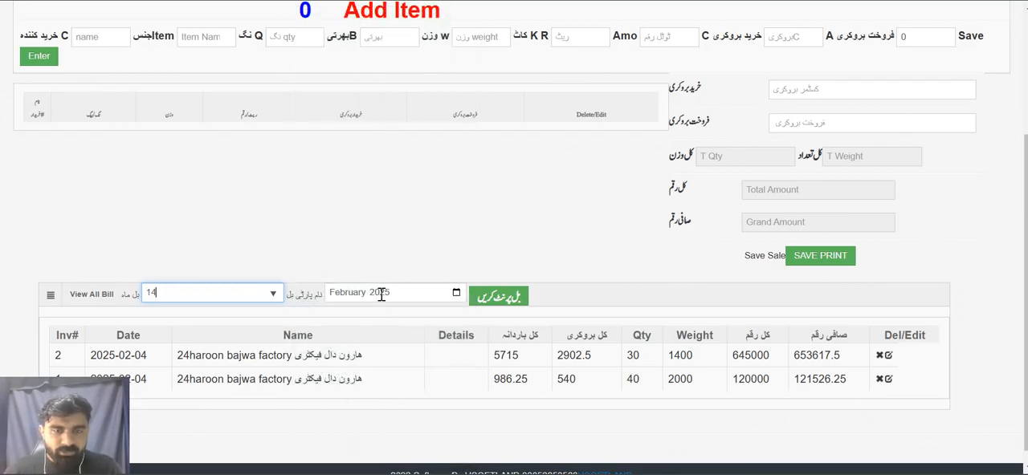
click(506, 297)
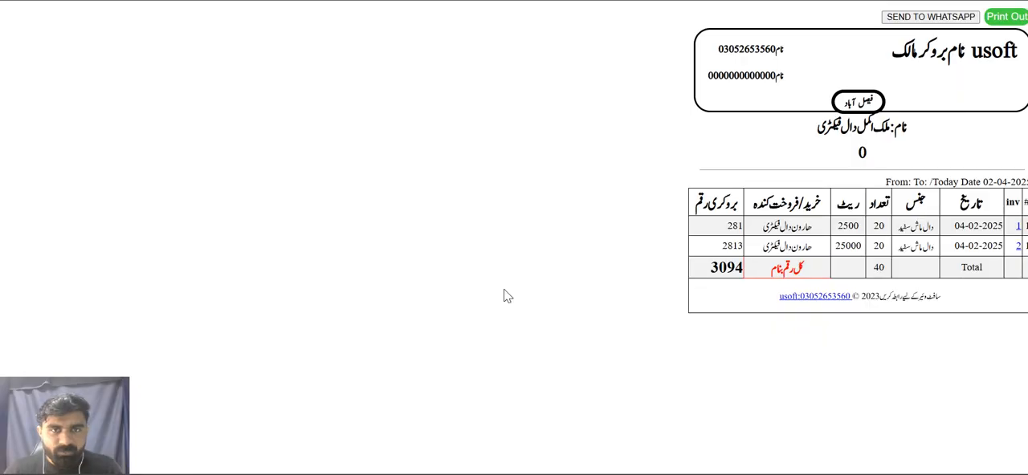
Check the buyer/seller on both lines and the total brokery amount, and close the bill
triple_click(802, 247)
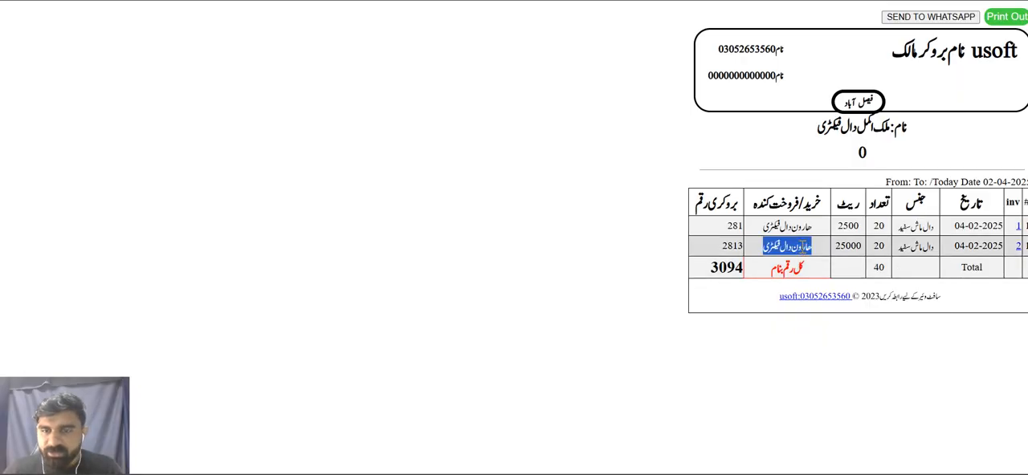
triple_click(788, 232)
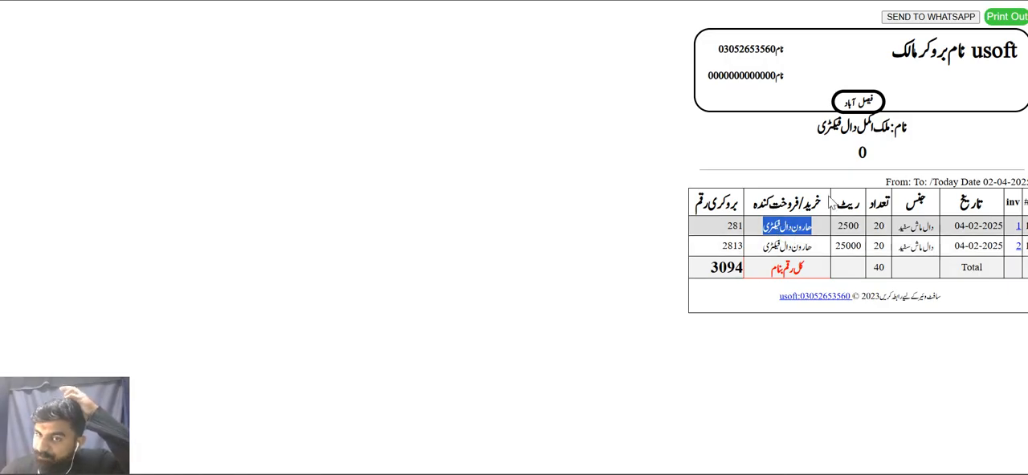
double_click(725, 267)
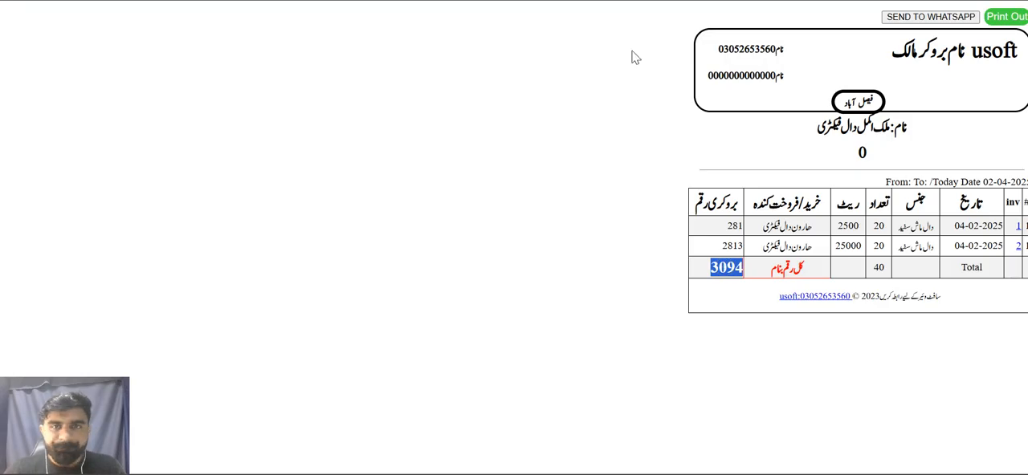
key(ctrl+w)
click(380, 77)
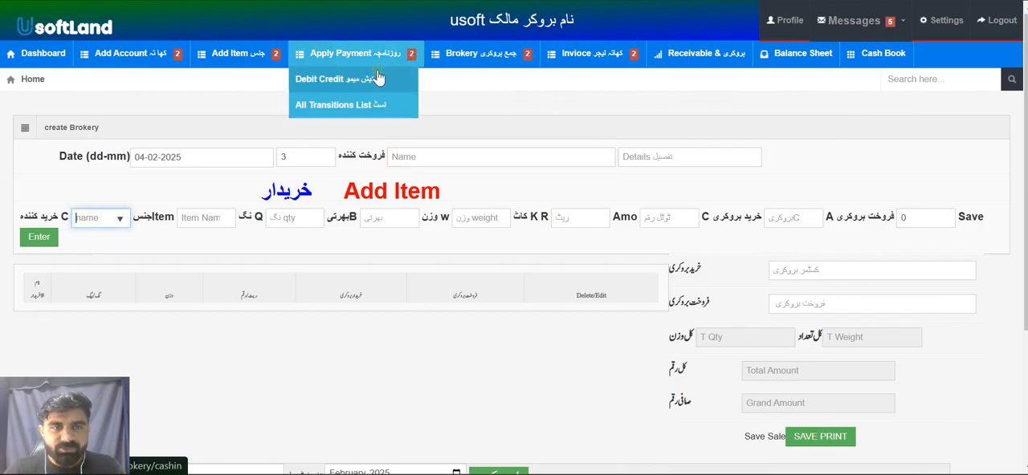
click(262, 186)
text(haro)
key(Return)
text(cash recive)
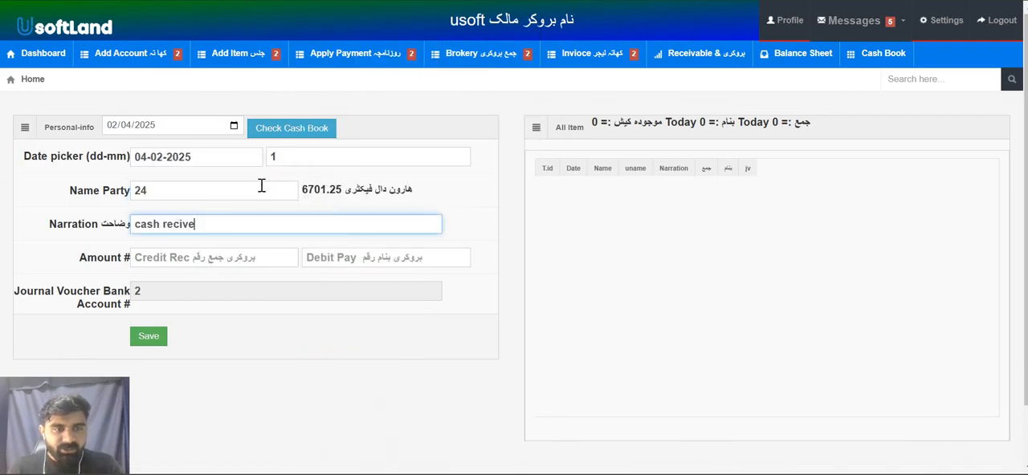
click(331, 202)
text(banl)
key(Tab)
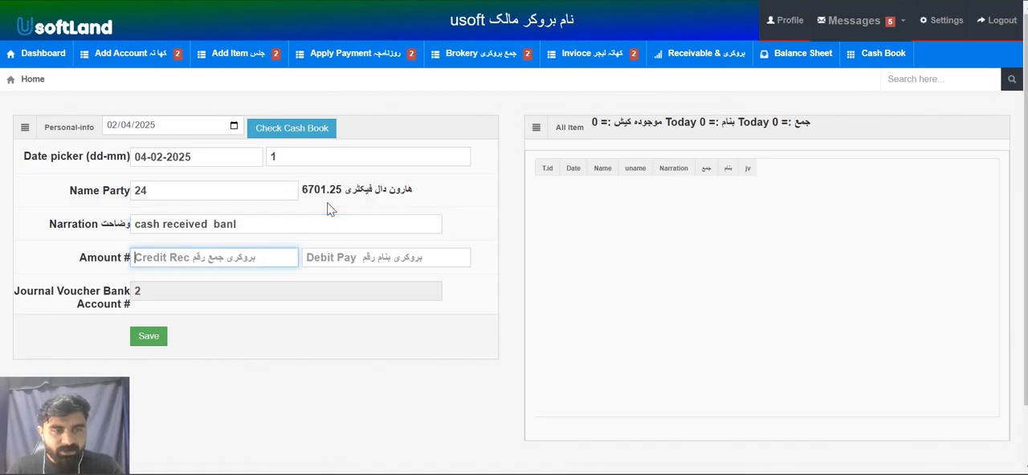
Set the memo's credit received amount to 2000 and save the payment
text(2000)
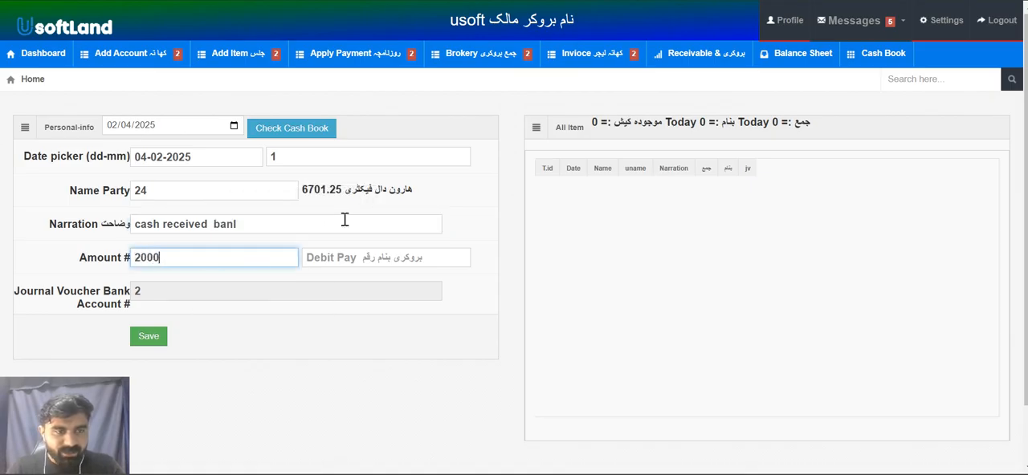
click(165, 338)
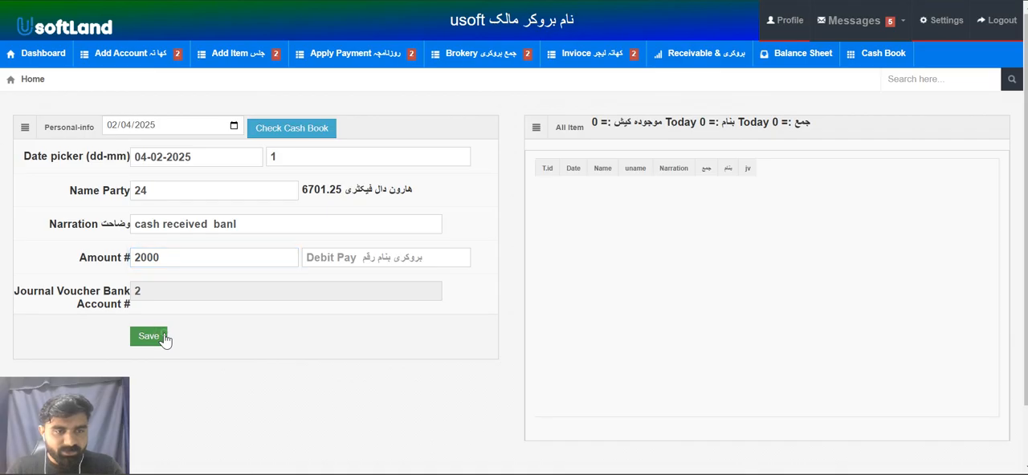
key(Return)
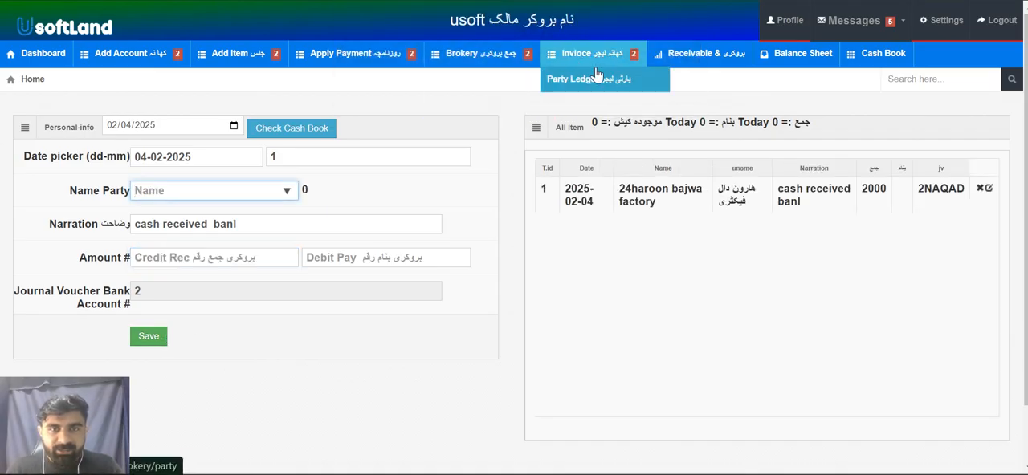
click(596, 73)
click(372, 156)
text(haro)
key(Return)
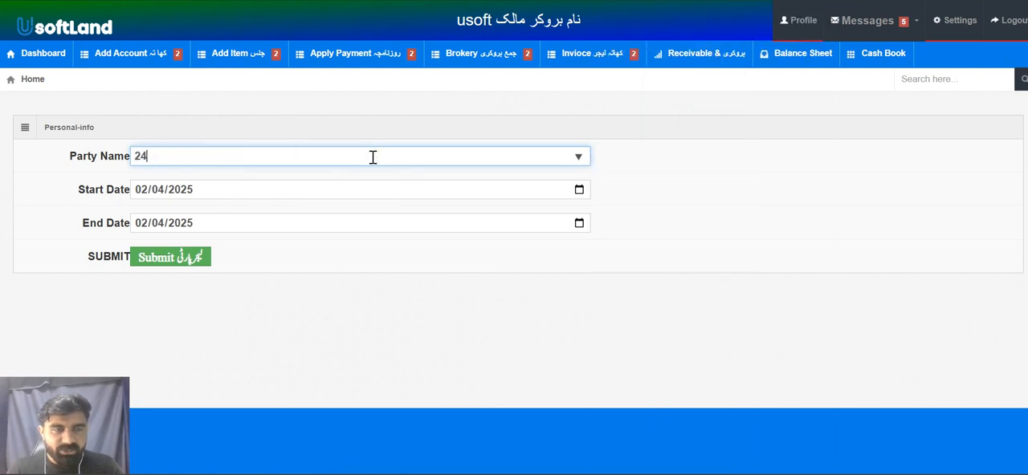
click(180, 257)
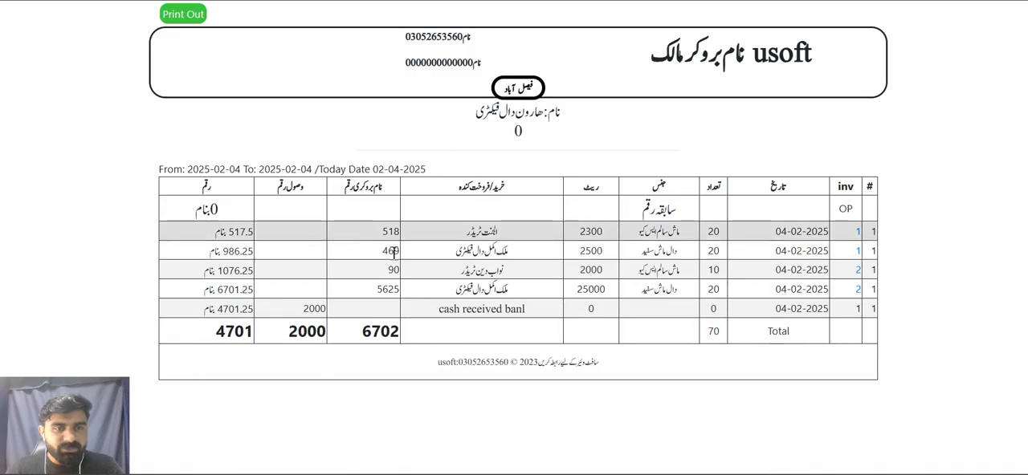
Examine the received amount, closing balance and payment narration in the ledger, and return to the ledger form
double_click(314, 309)
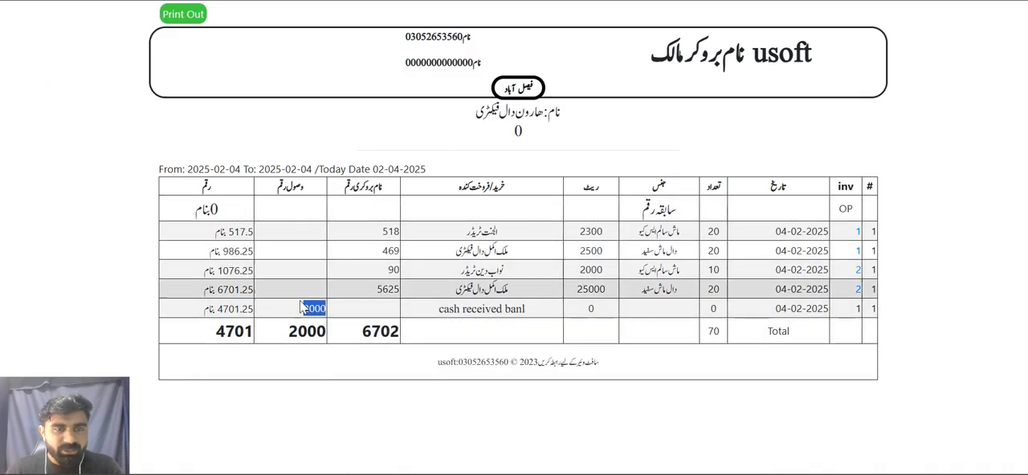
double_click(234, 331)
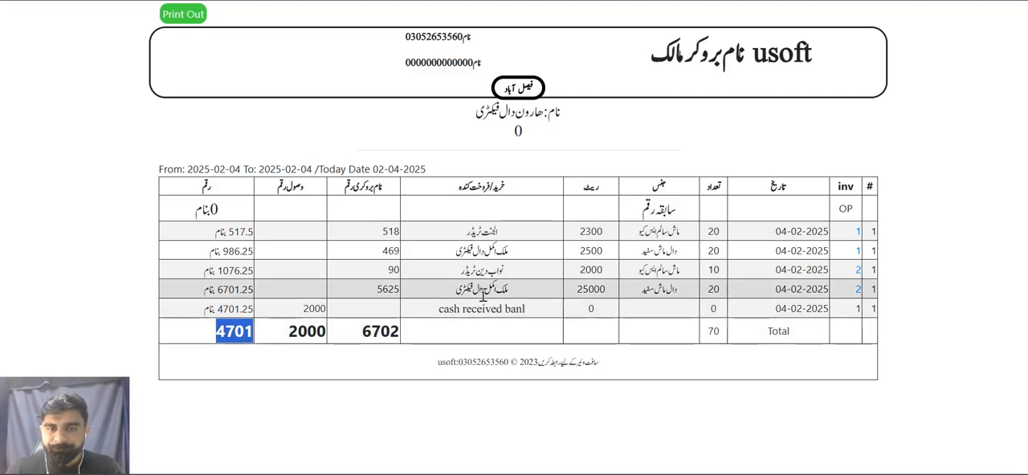
double_click(485, 308)
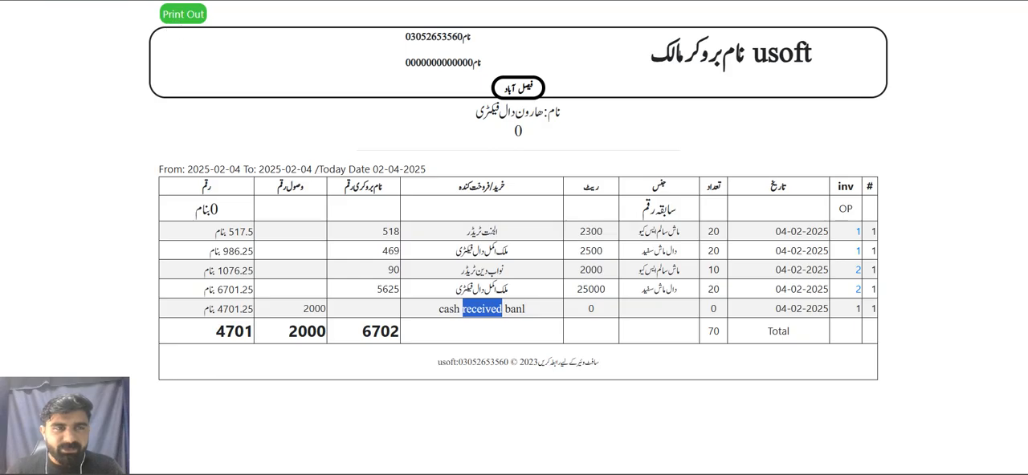
key(alt+Left)
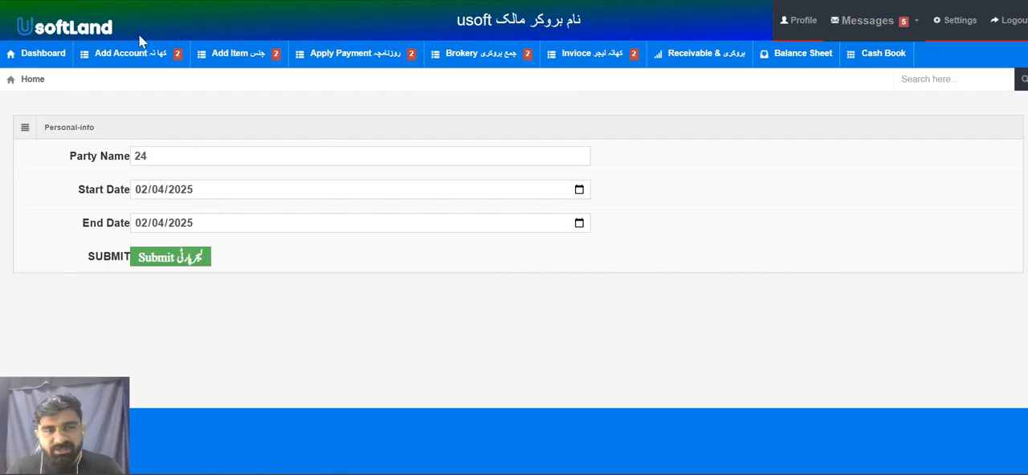
Review the new customer form with its user types, the debit/credit cash memo and the item entry page
mouse_move(179, 68)
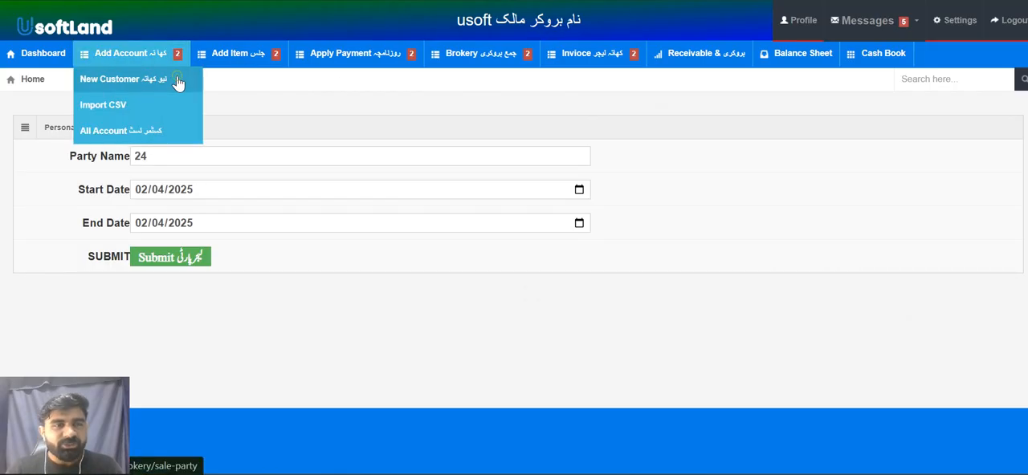
click(177, 83)
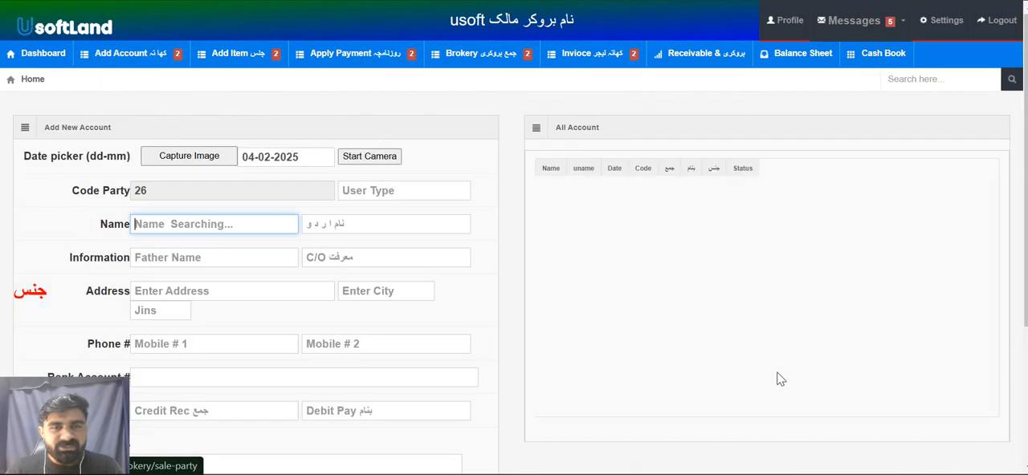
click(415, 190)
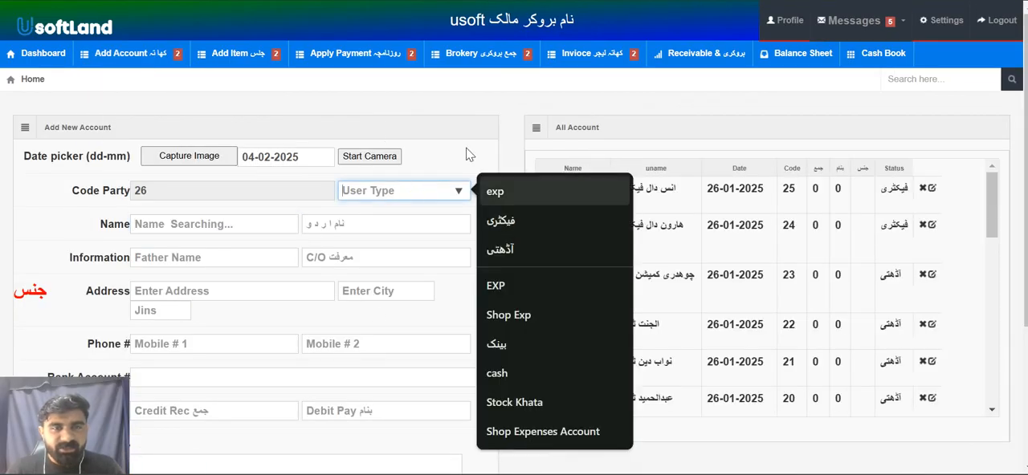
mouse_move(341, 54)
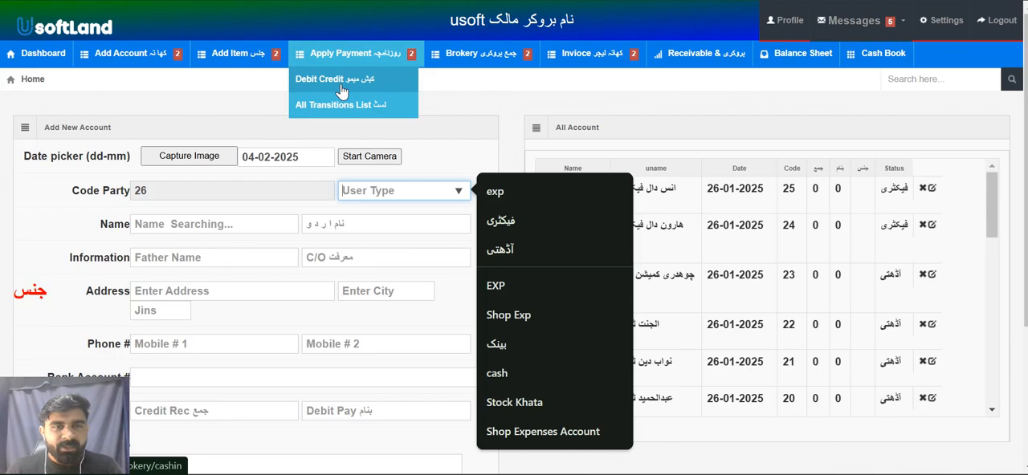
click(342, 91)
mouse_move(241, 55)
click(245, 82)
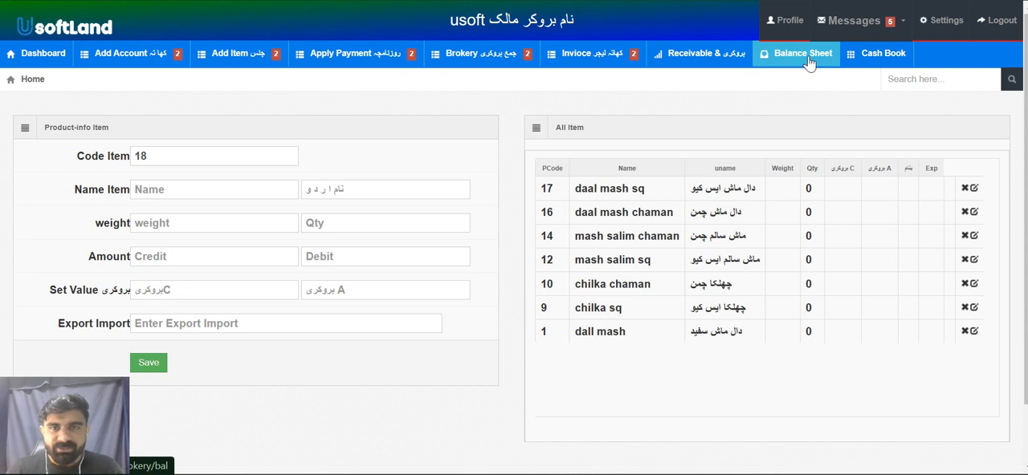
mouse_move(482, 54)
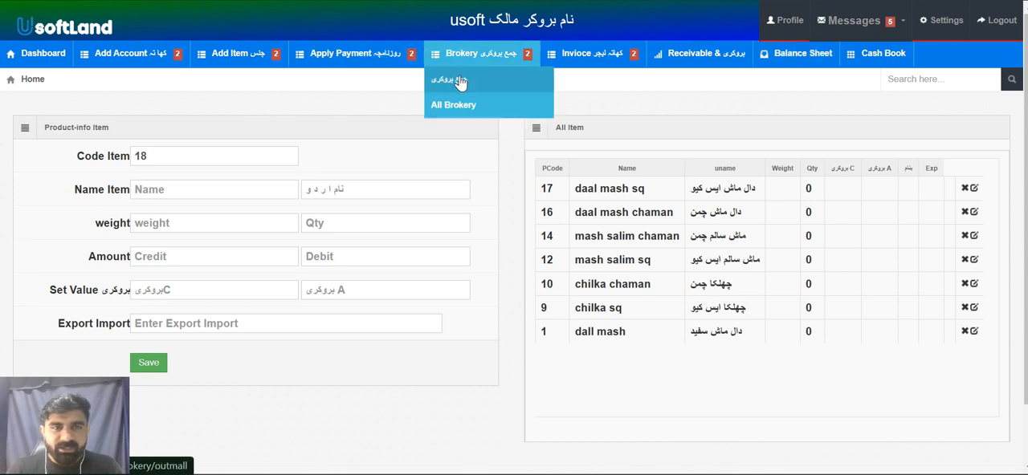
click(460, 81)
scroll(461, 255, down, 1)
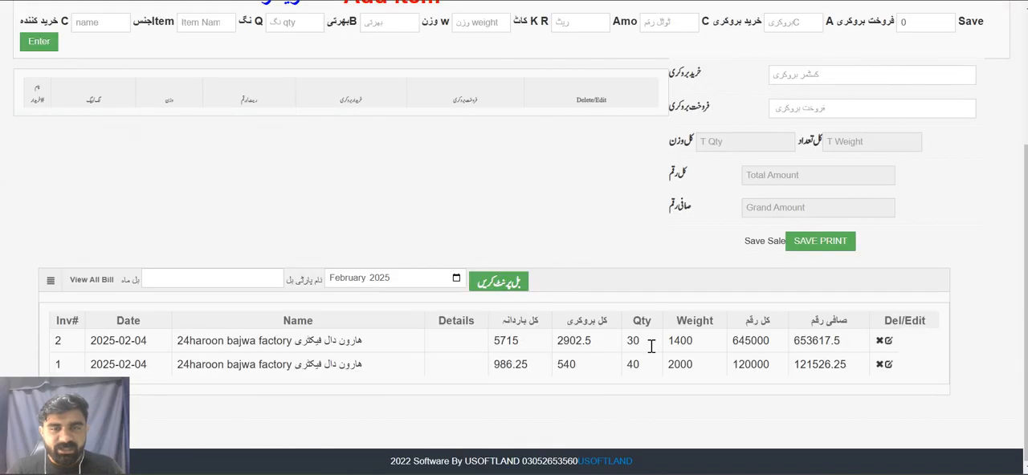
text(haro)
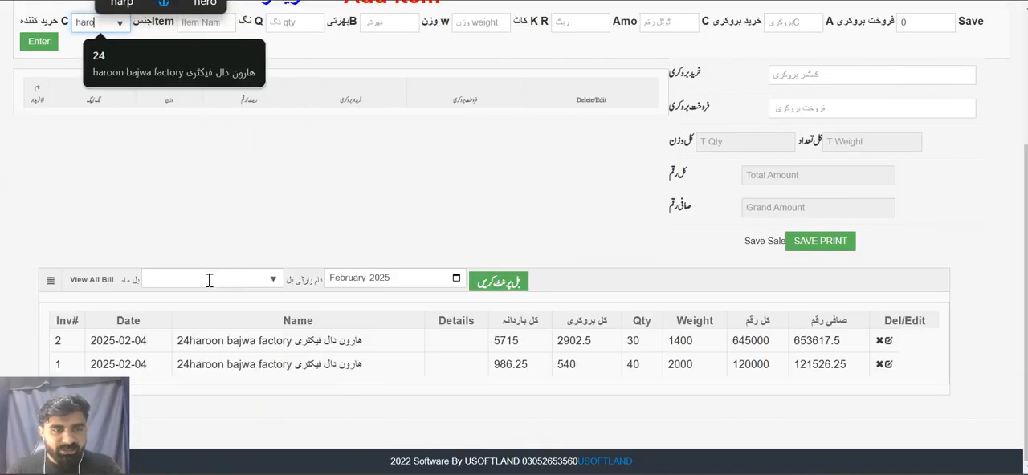
click(209, 279)
text(haro)
click(284, 311)
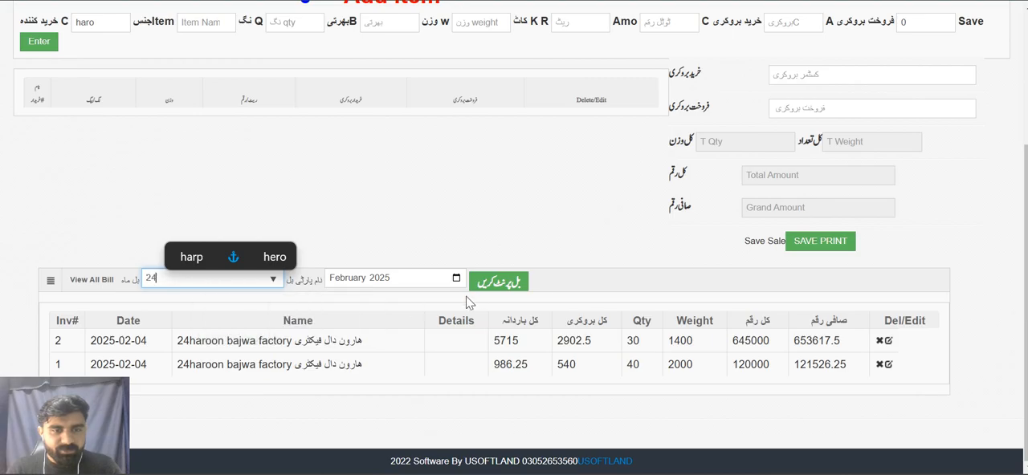
click(482, 286)
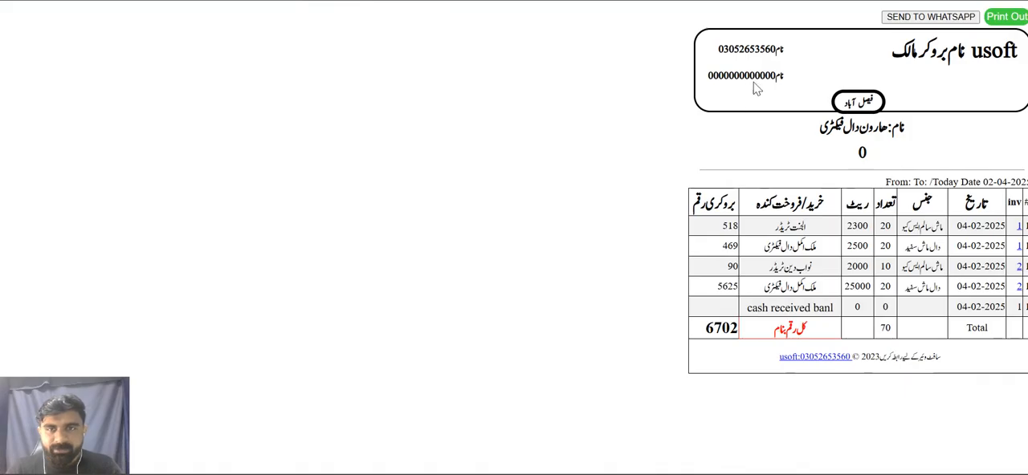
Check the contact phone number in the bill header and return to the brokery form
double_click(760, 50)
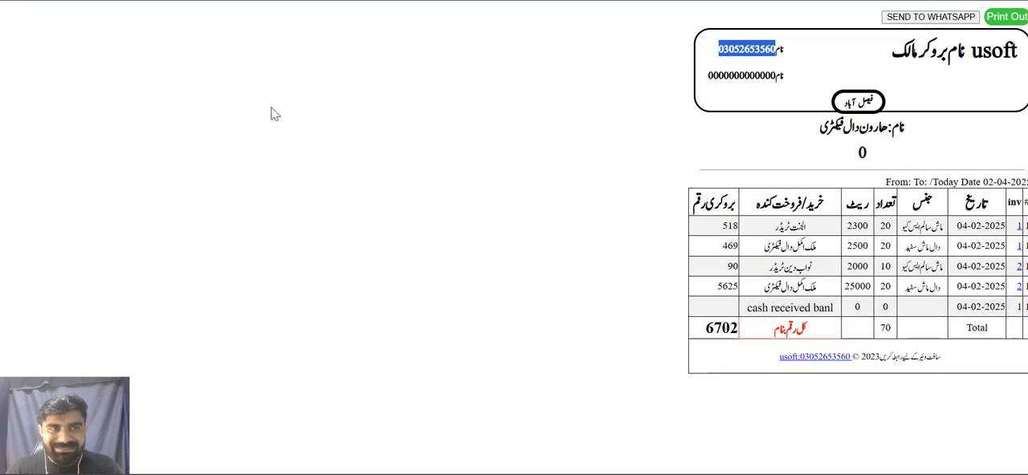
key(ctrl+shift+Tab)
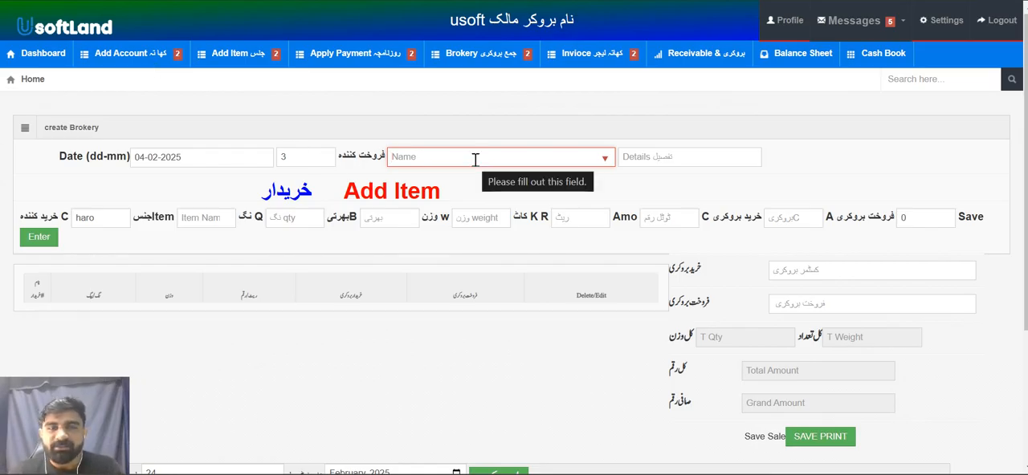
scroll(475, 159, down, 3)
scroll(476, 166, up, 2)
scroll(474, 166, up, 1)
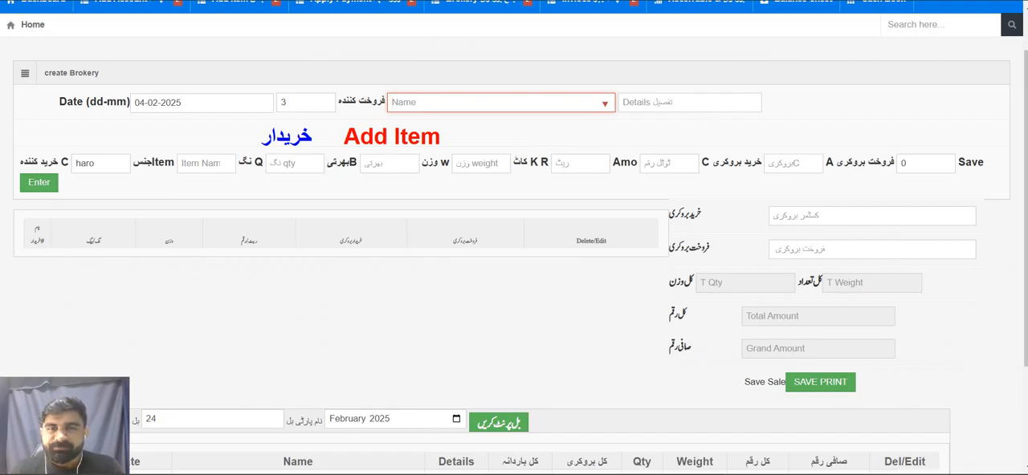
scroll(702, 104, up, 1)
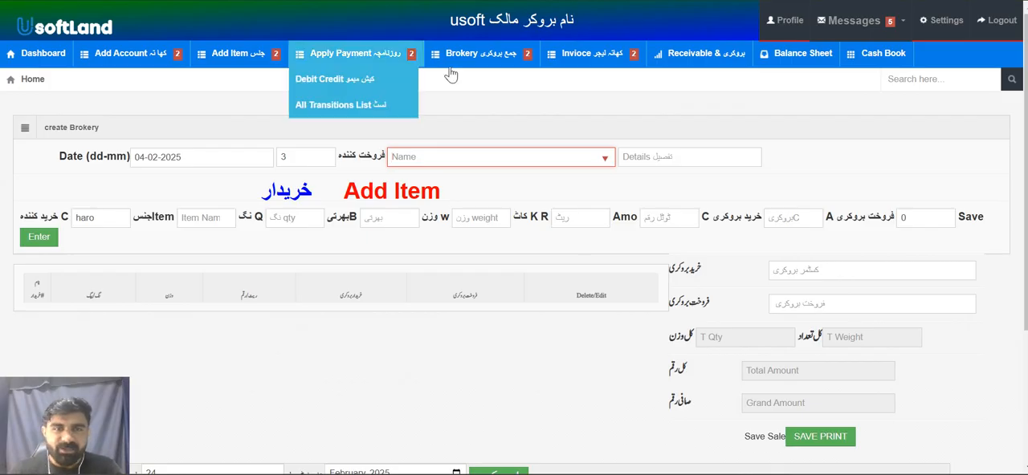
scroll(258, 273, down, 3)
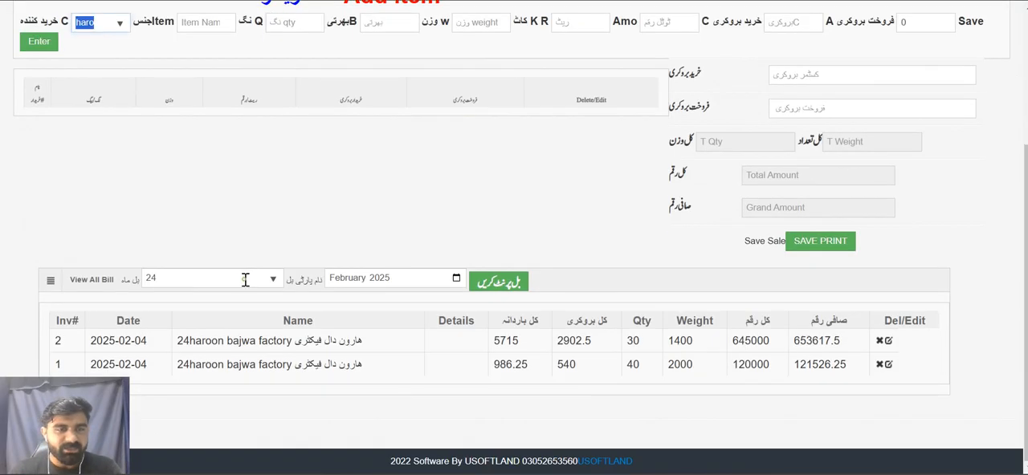
click(487, 288)
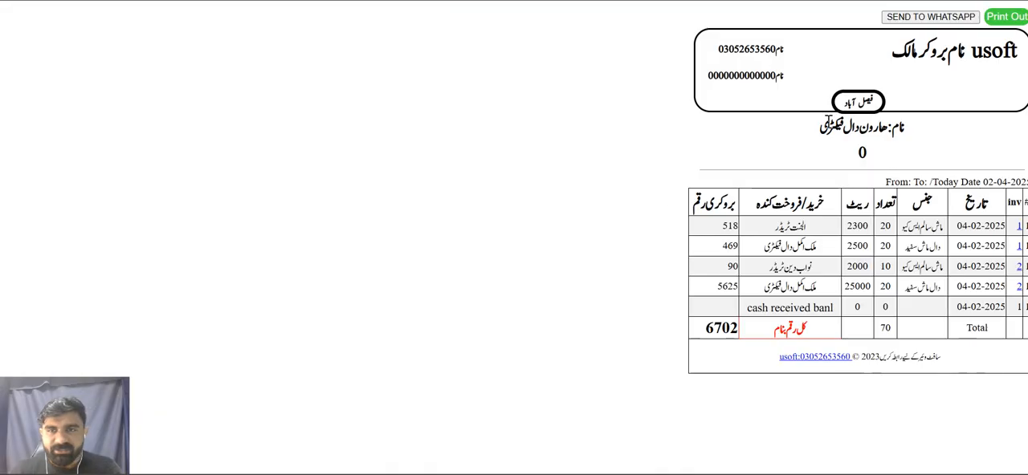
click(923, 22)
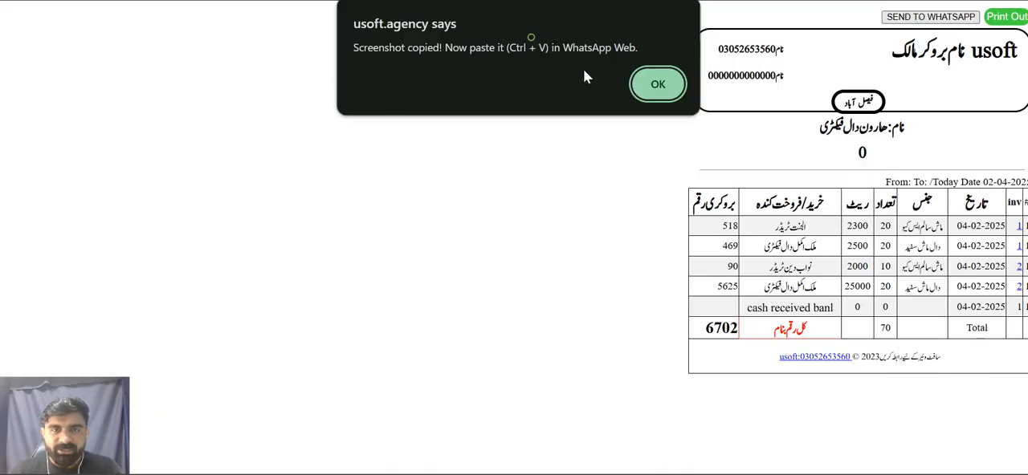
click(659, 84)
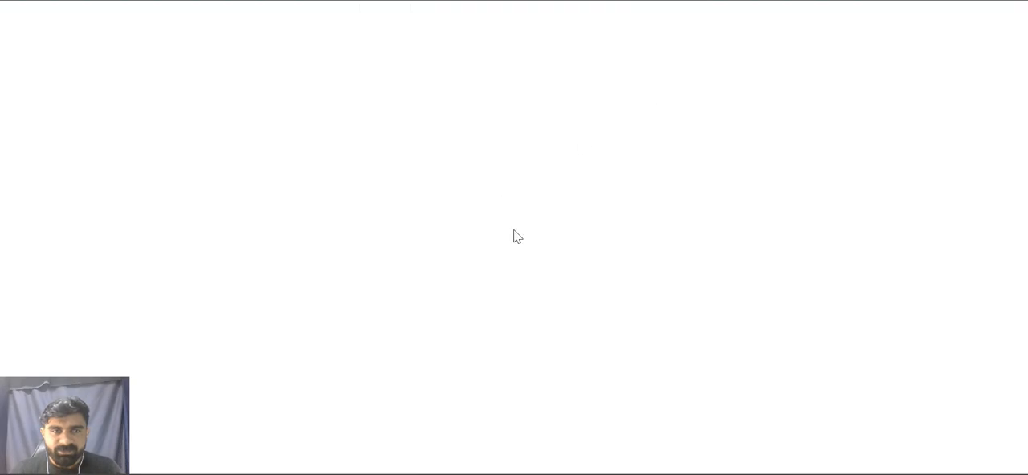
click(536, 217)
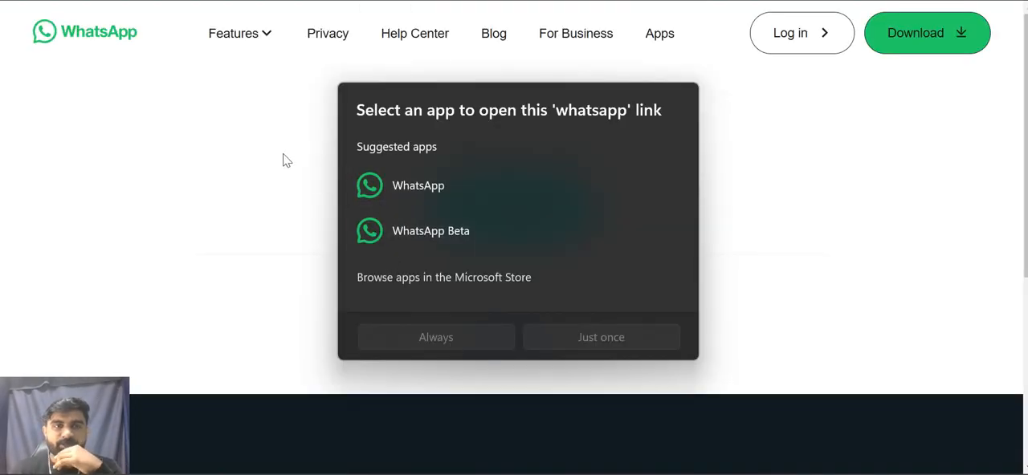
click(280, 152)
key(ctrl+w)
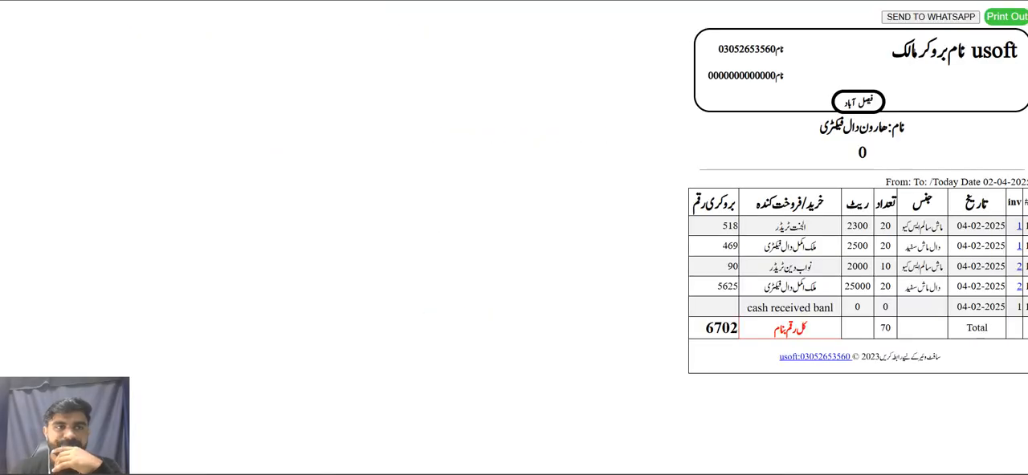
key(ctrl+w)
Return to the dashboard, try sending an SMS for the مال کھاتہ account in the day book, and cancel opening Phone Link
click(37, 53)
scroll(304, 460, down, 3)
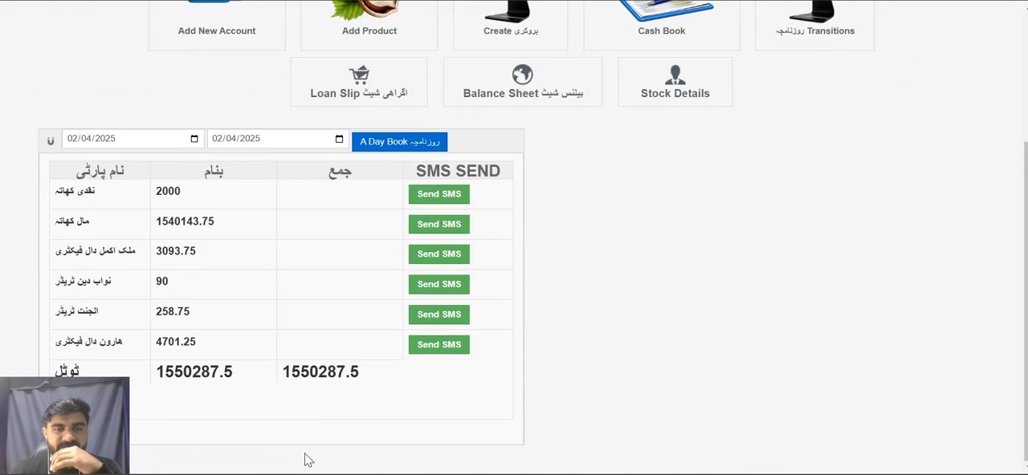
click(449, 238)
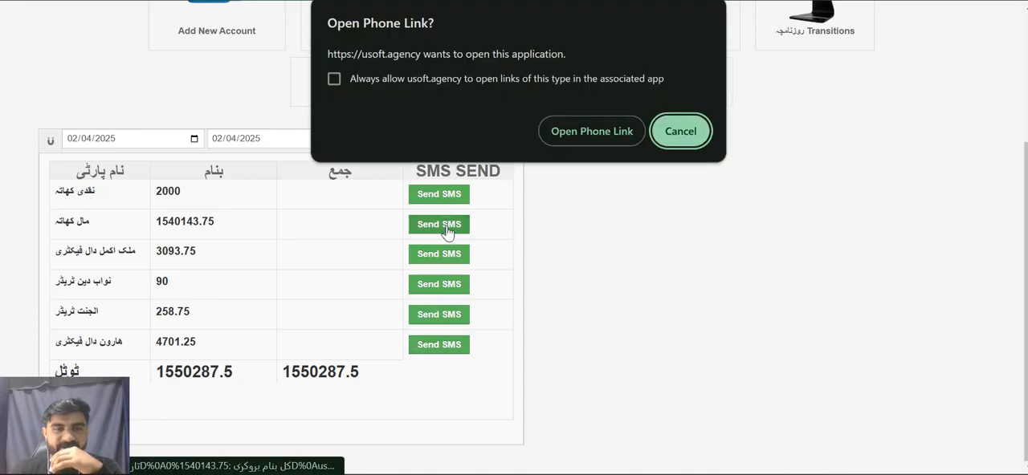
click(672, 137)
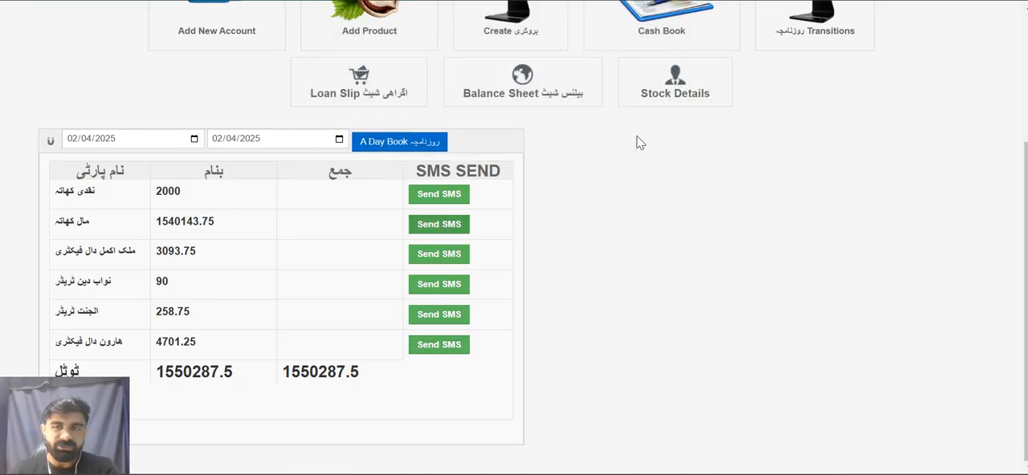
scroll(638, 142, up, 1)
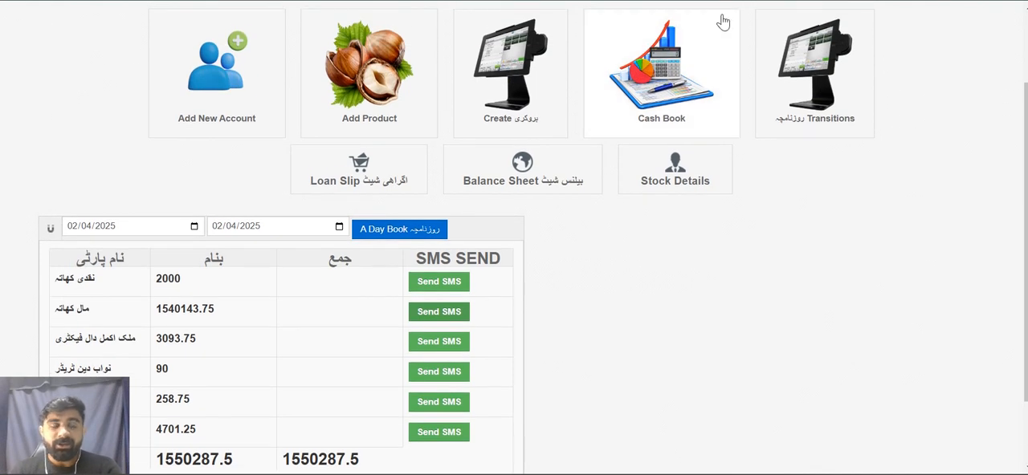